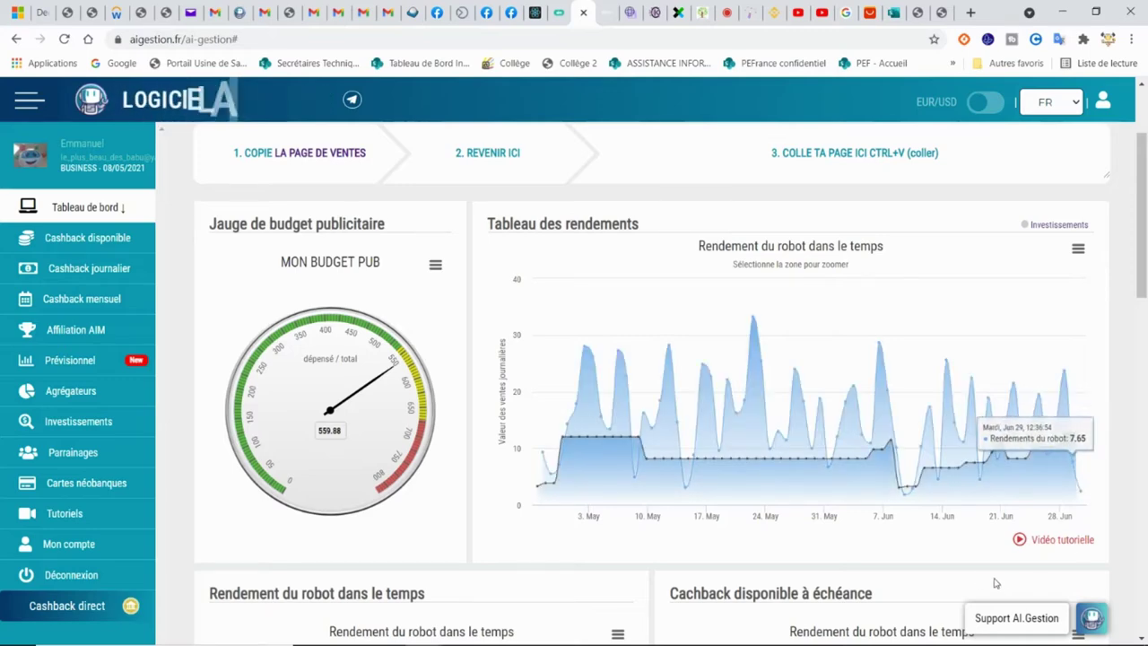
Switch to the ai.marketing Ma publicité page and review its 30-day returns chart and summary figures
left_click(562, 16)
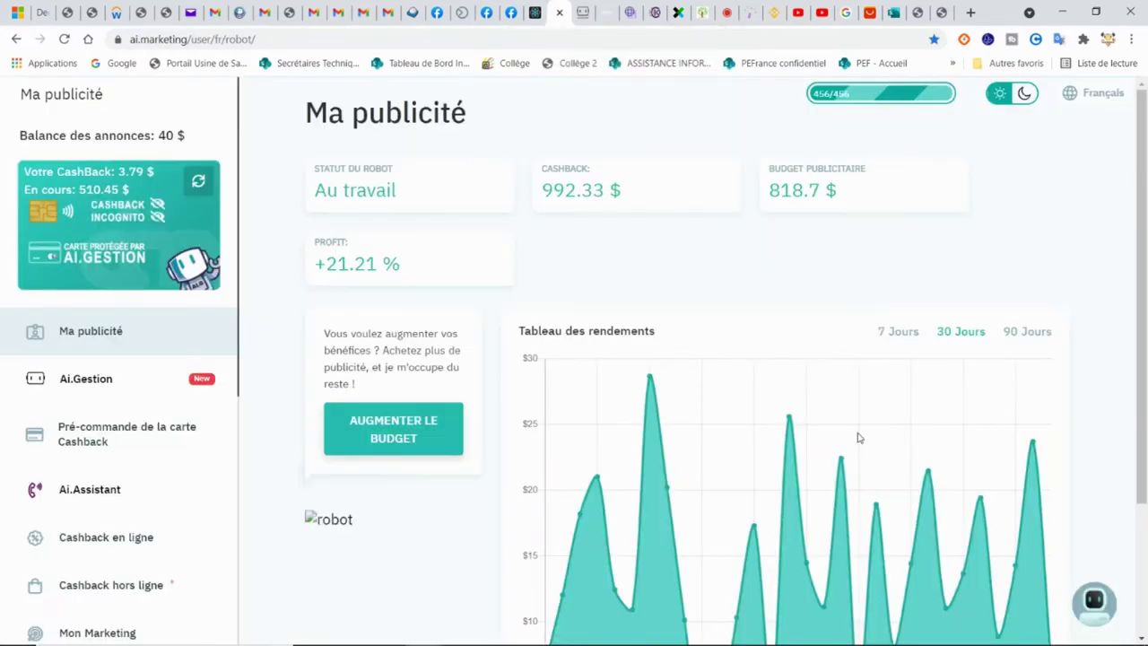
scroll(884, 467, "down", 2)
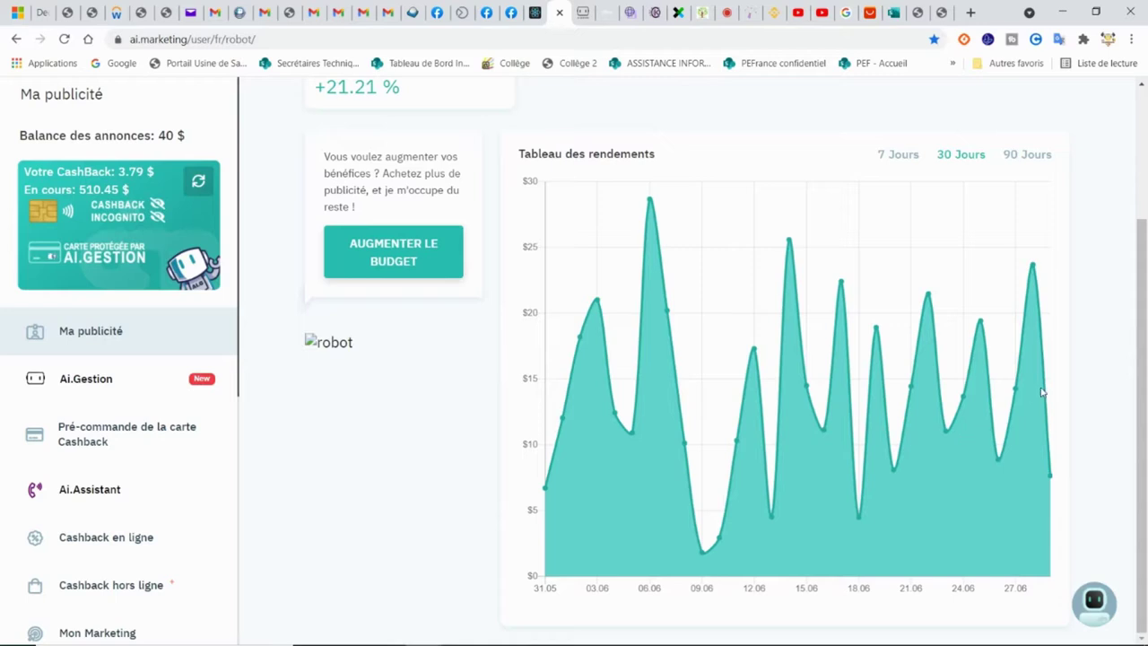
scroll(834, 408, "up", 2)
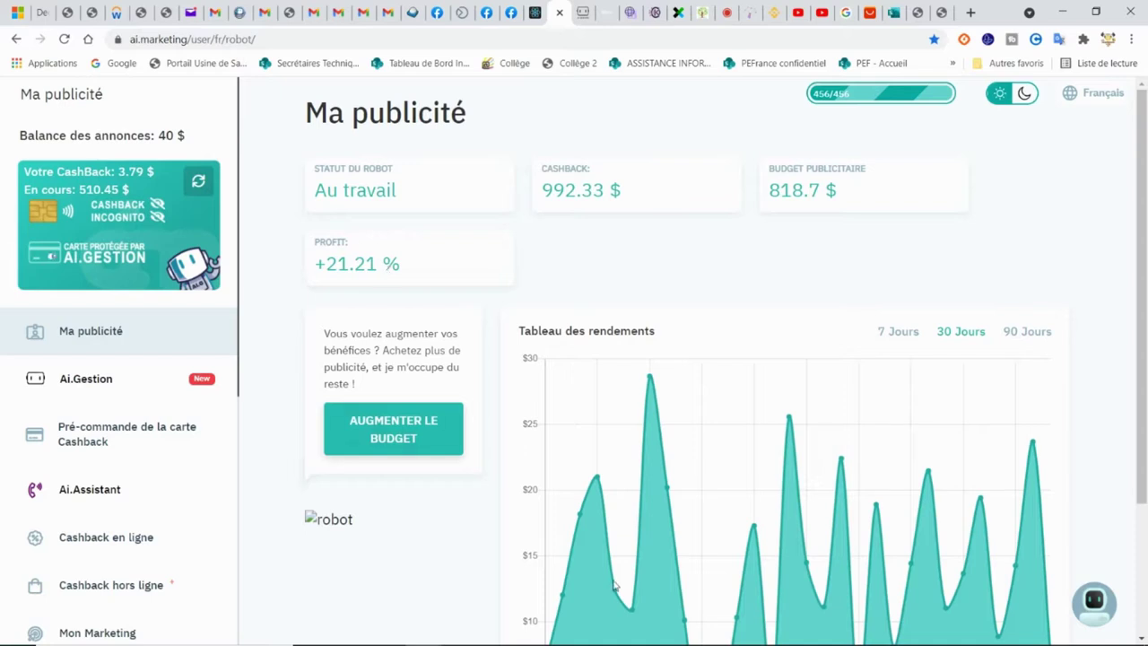
Switch to the Suivi robots workbook in Excel and review the start date and initial budget breakdown in C2:C5
mouse_move(619, 642)
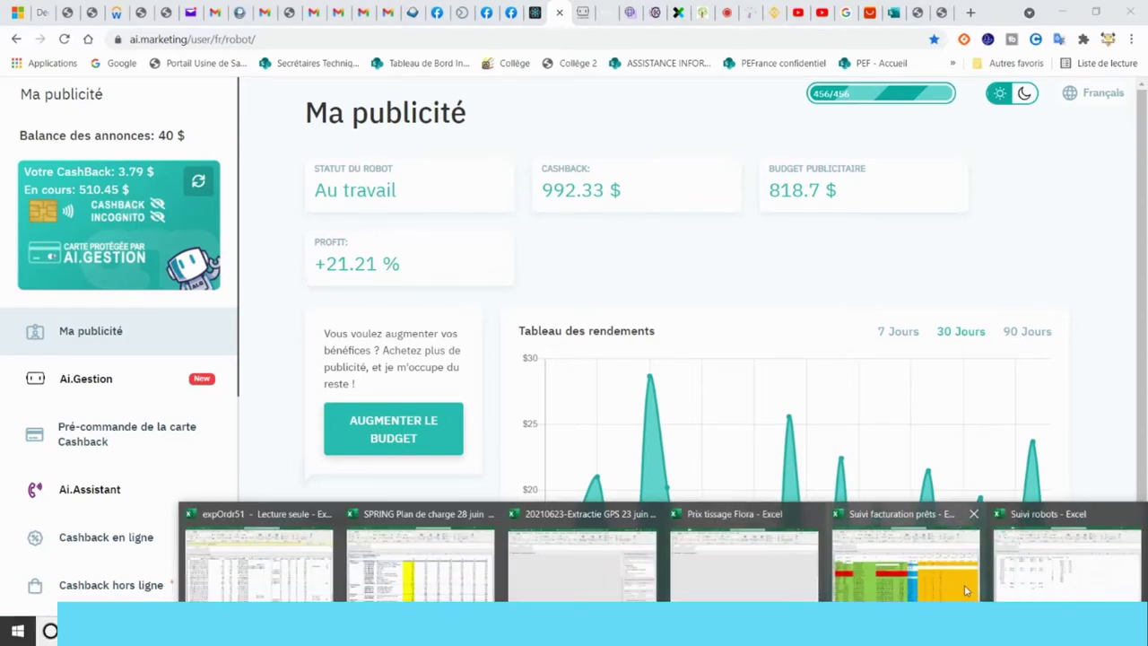
left_click(1080, 560)
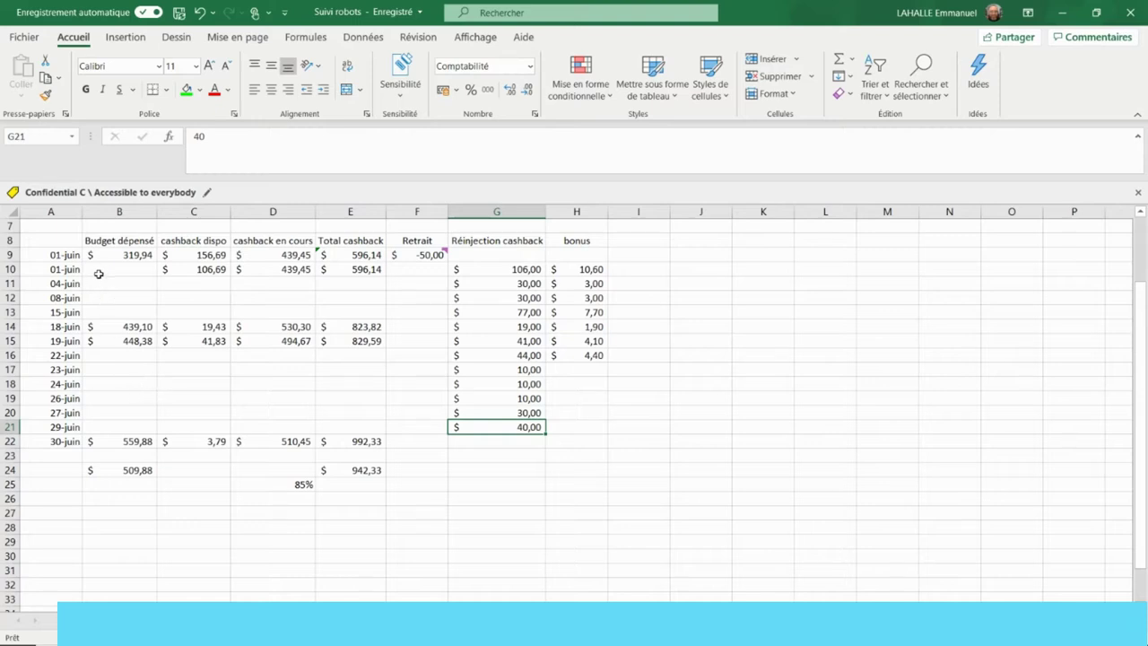
scroll(99, 273, "up", 2)
left_click(107, 224)
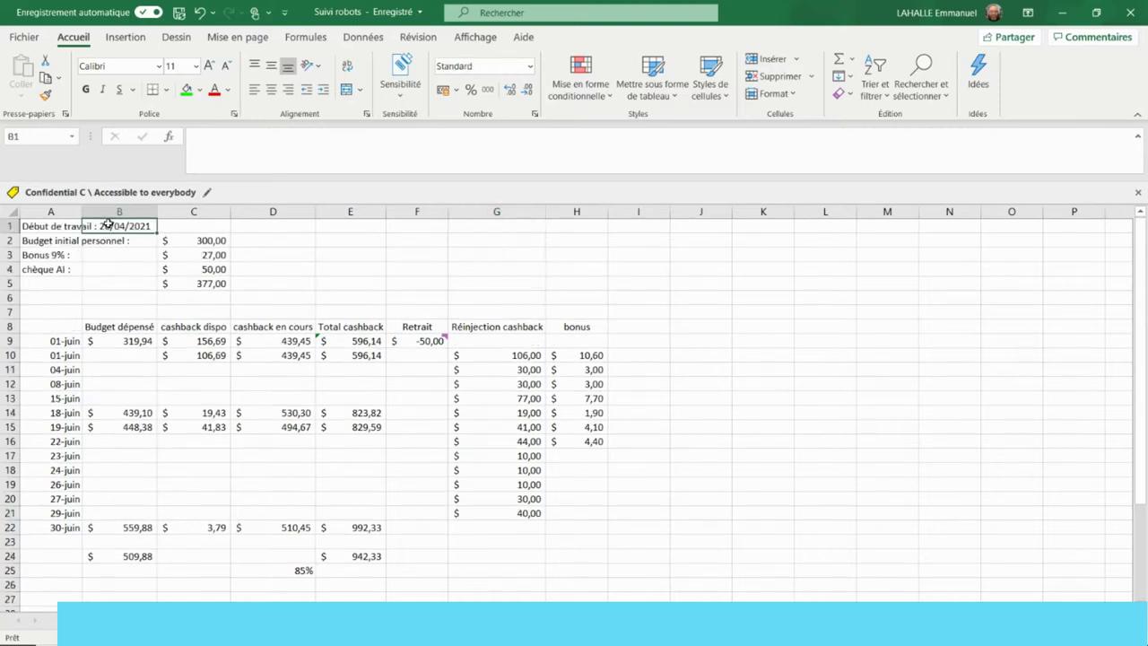
left_click(197, 240)
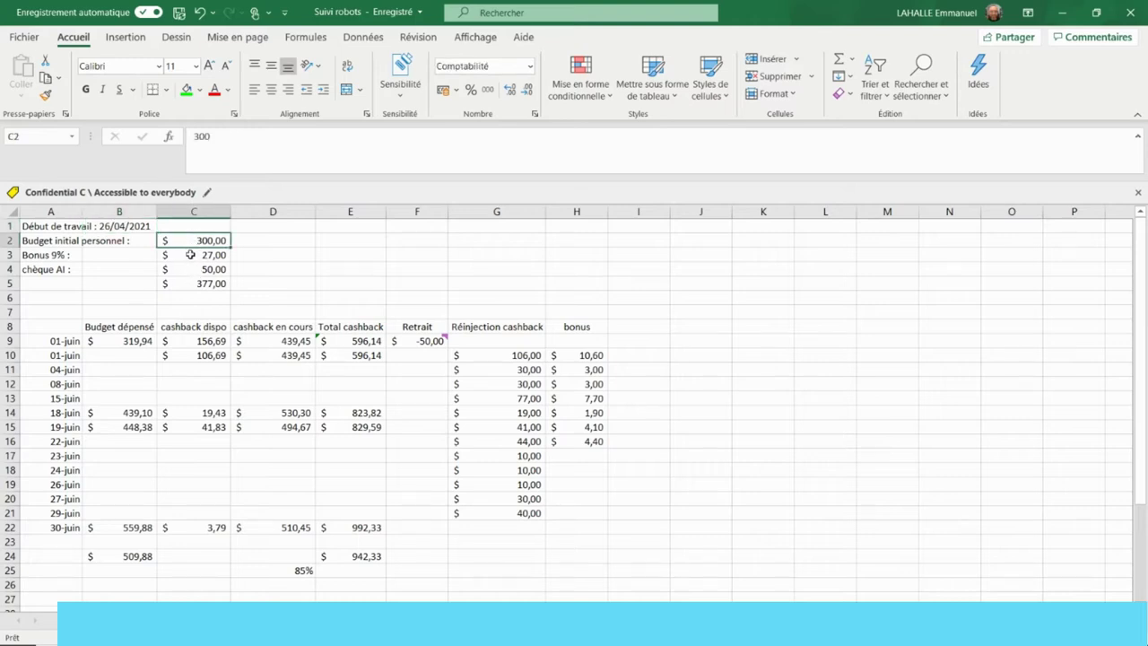
left_click(191, 255)
left_click(177, 268)
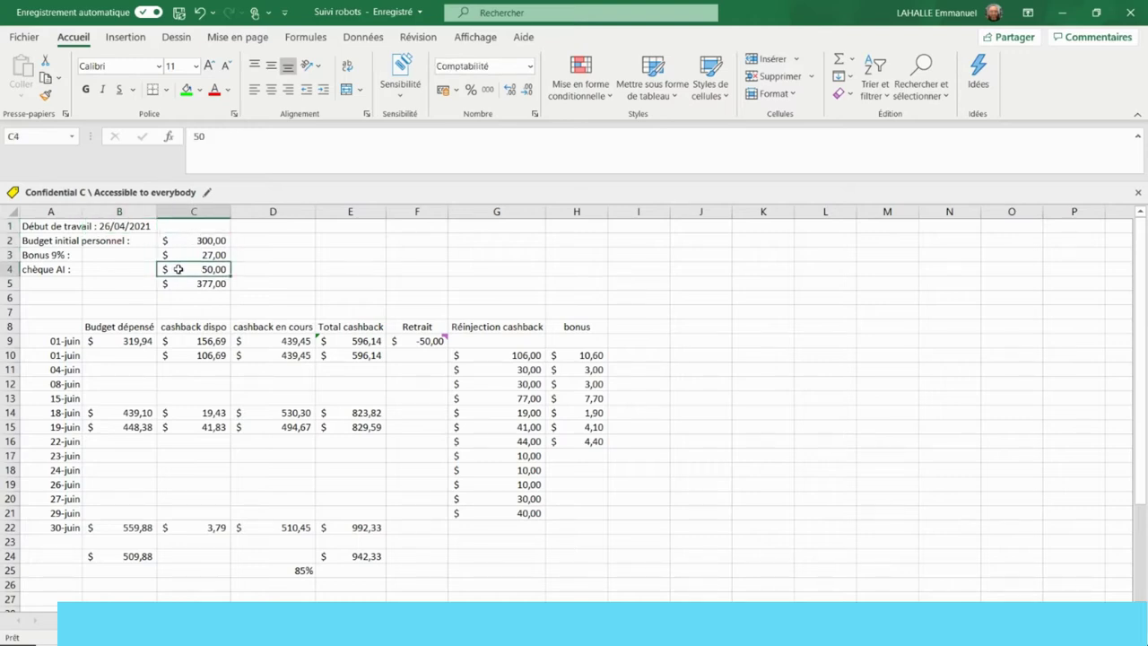
left_click(185, 285)
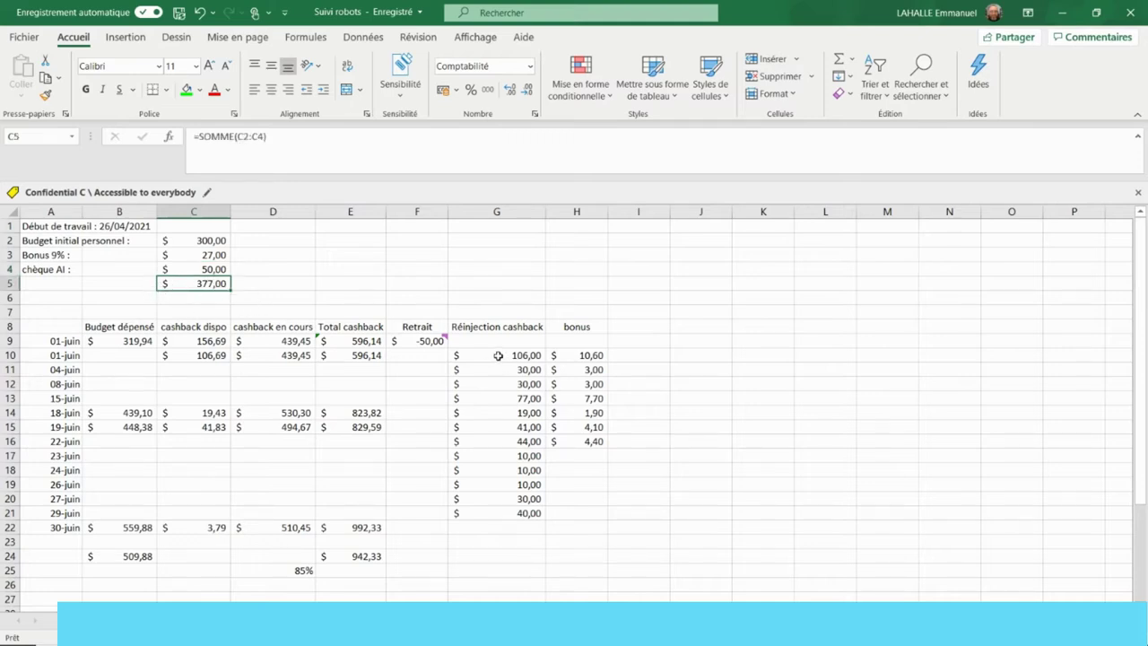
Review the cashback reinjections in G10:G21, including the entries without a bonus, and the bonuses in H10:H16
left_click_drag(498, 356, 502, 514)
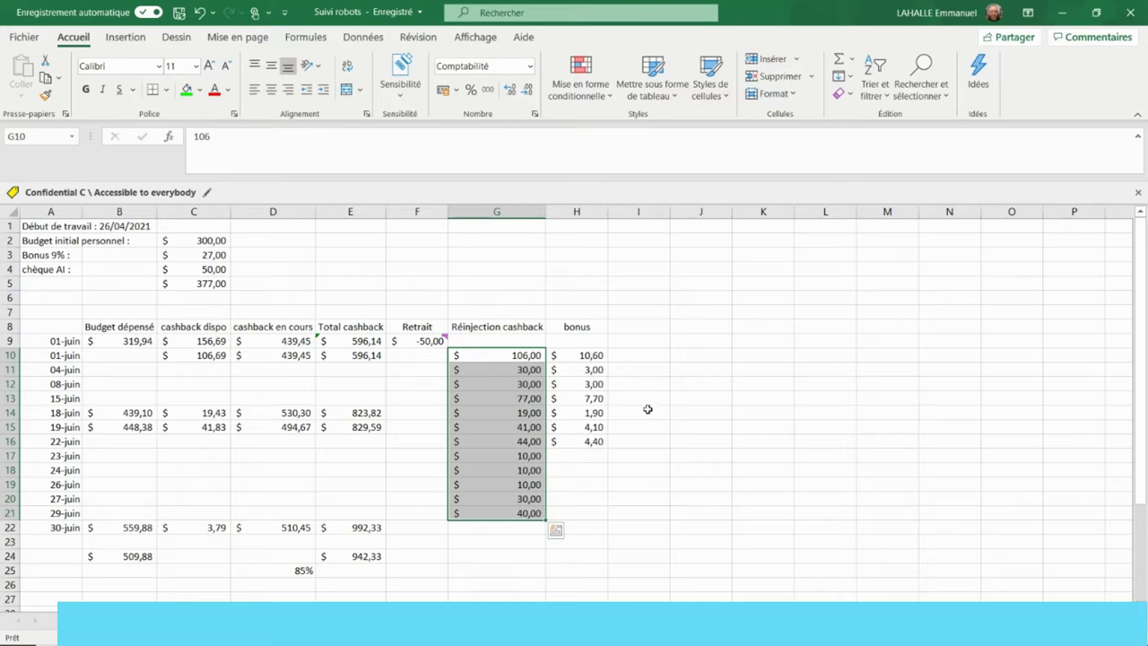
left_click(589, 356)
left_click_drag(589, 355, 585, 441)
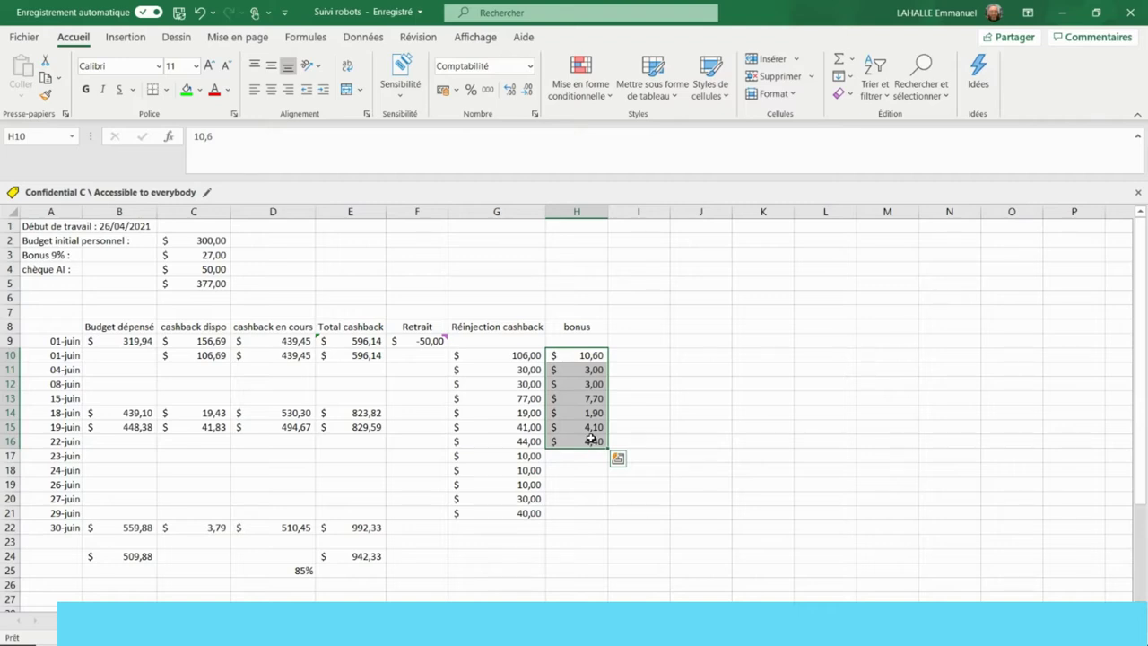
left_click_drag(533, 455, 536, 498)
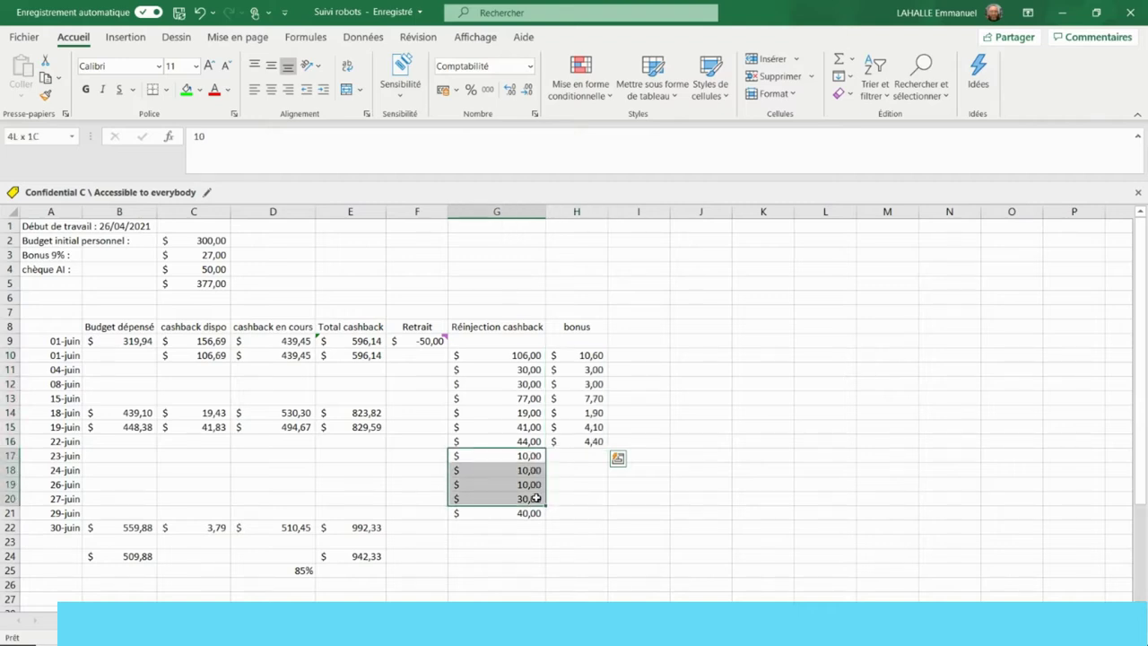
left_click(529, 513)
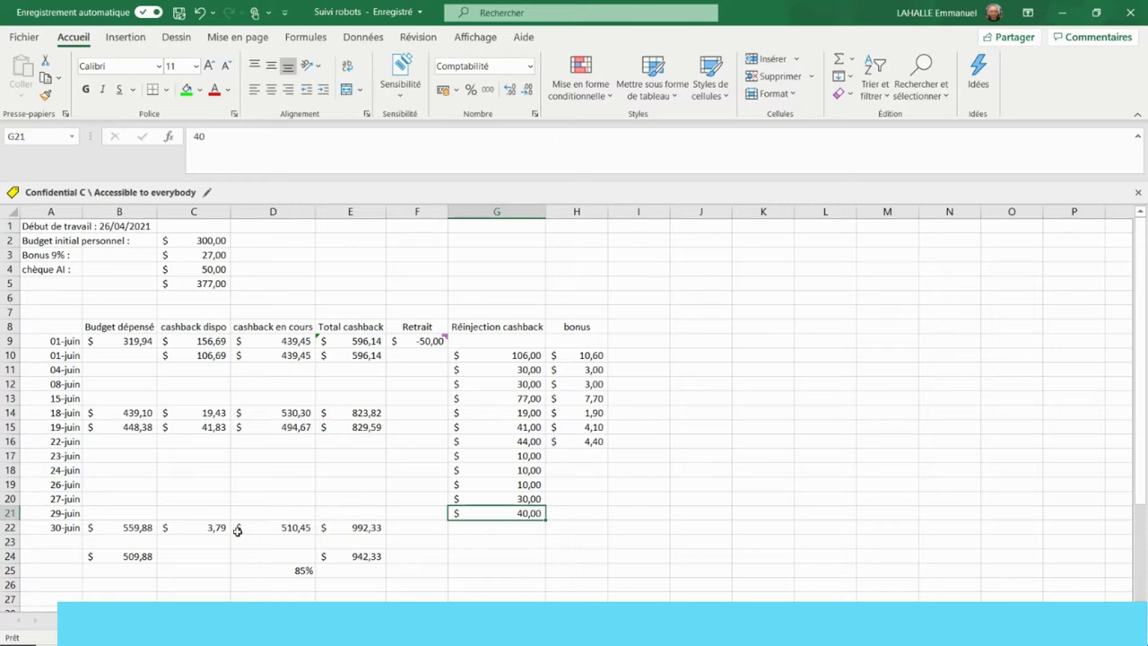
Check the 30-juin spent budget and total cashback in row 22 against the withdrawal in F9
left_click(130, 527)
left_click(348, 529)
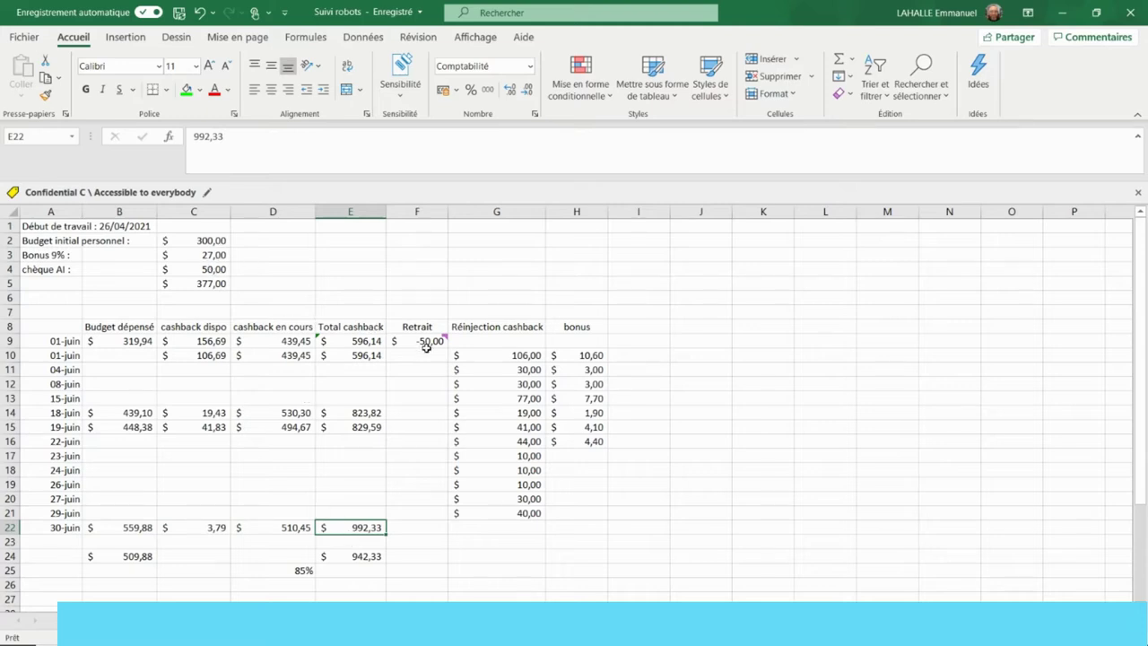
left_click(410, 329)
left_click(418, 341)
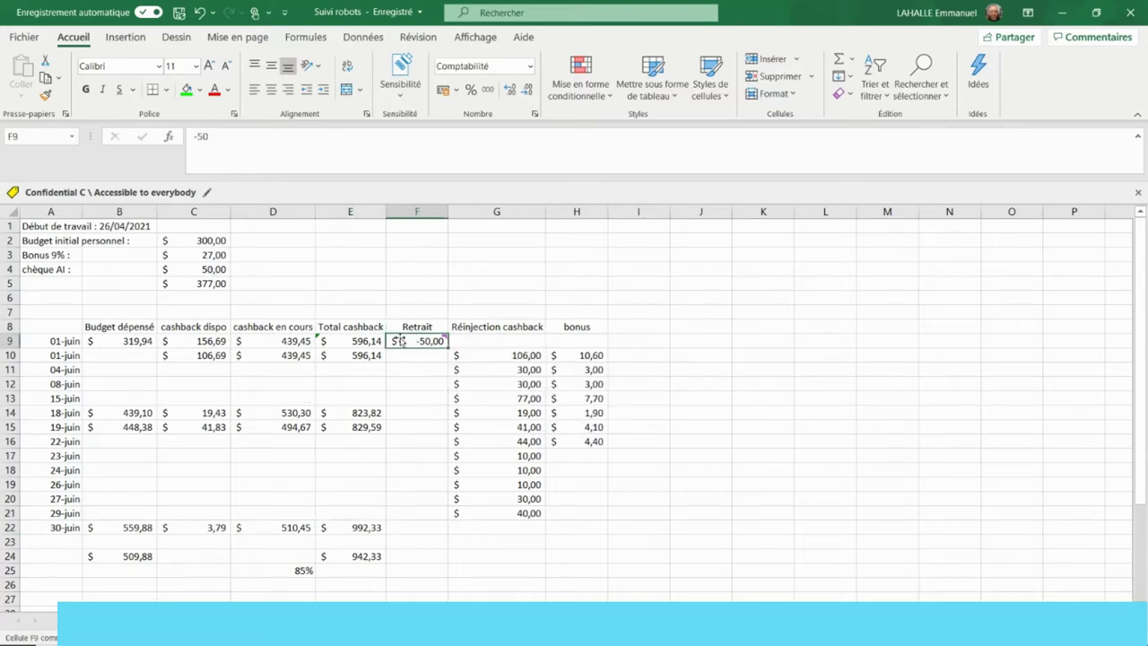
Compare the adjusted budget in B24 and cashback in E24 with row 22, and inspect the return percentage formula in D25
left_click(114, 556)
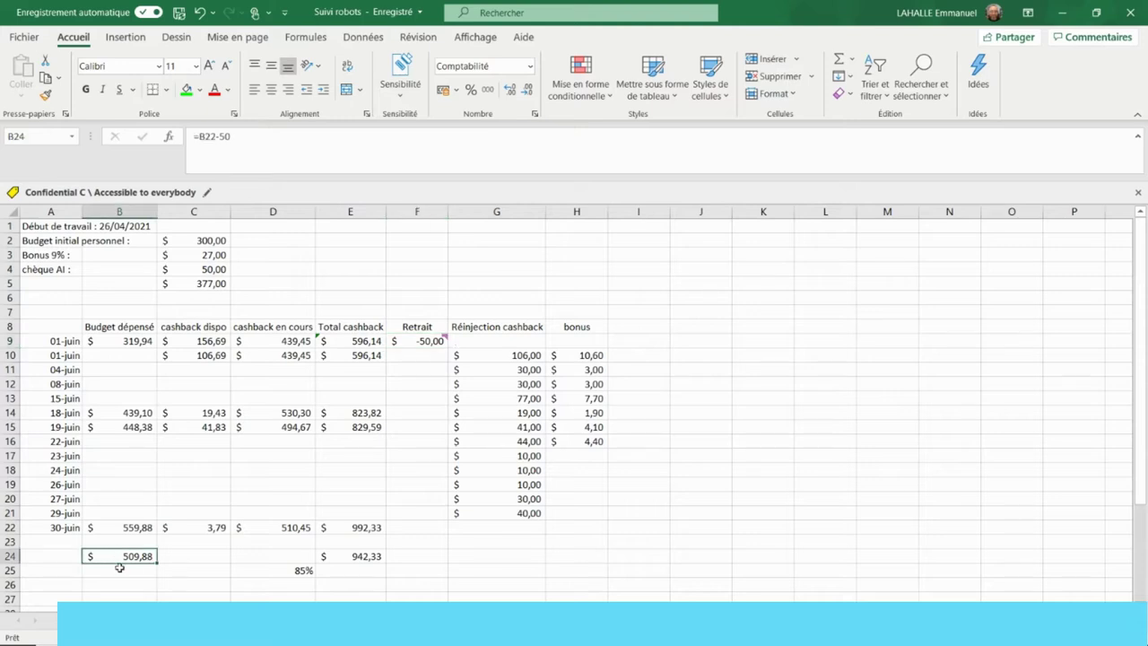
left_click(125, 529)
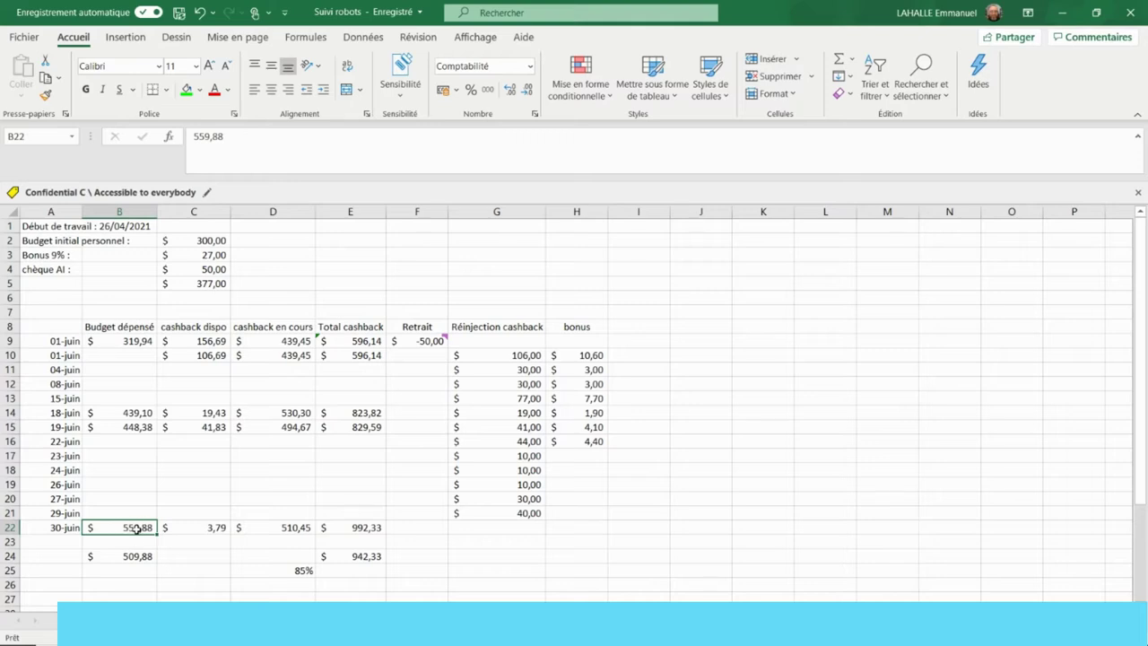
left_click(355, 528)
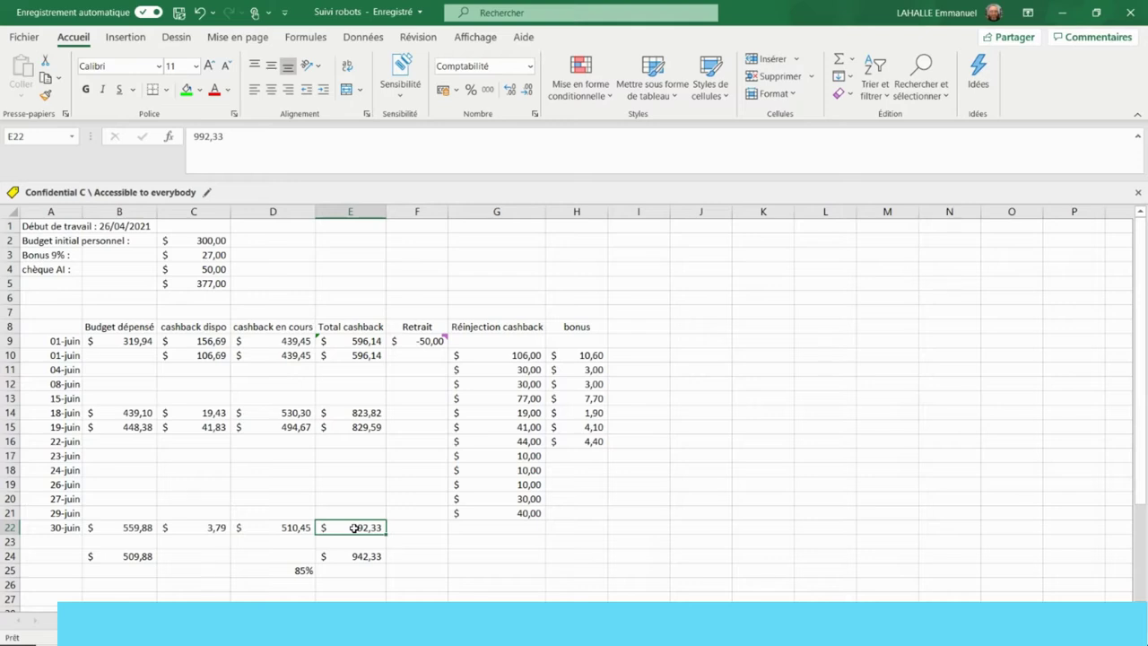
left_click(286, 568)
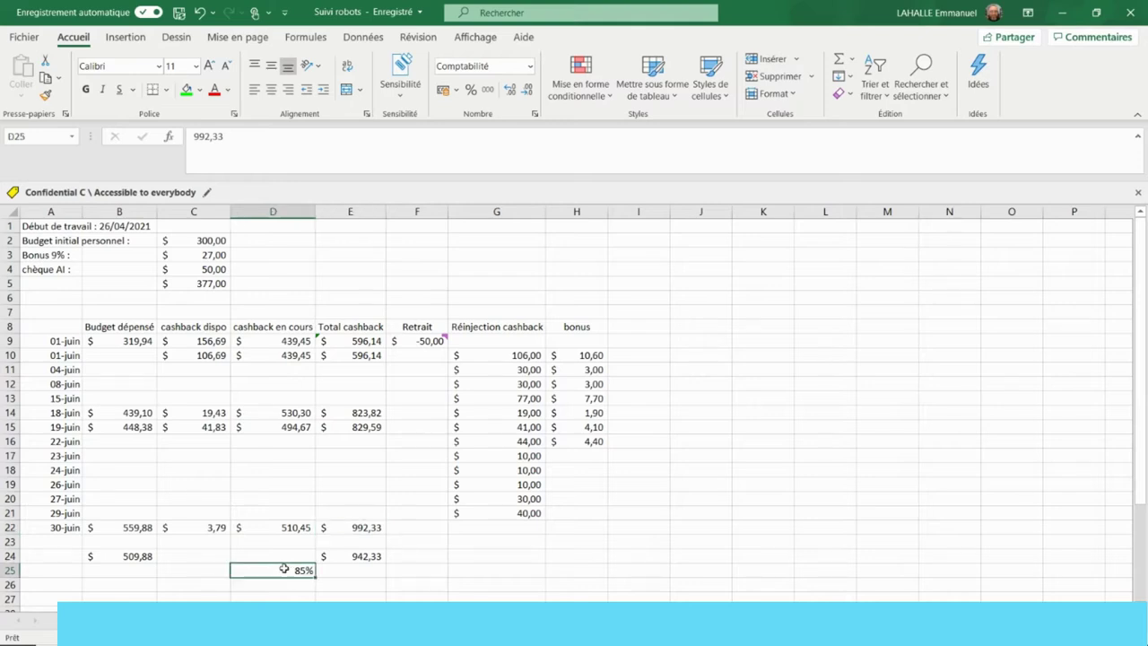
left_click(140, 555)
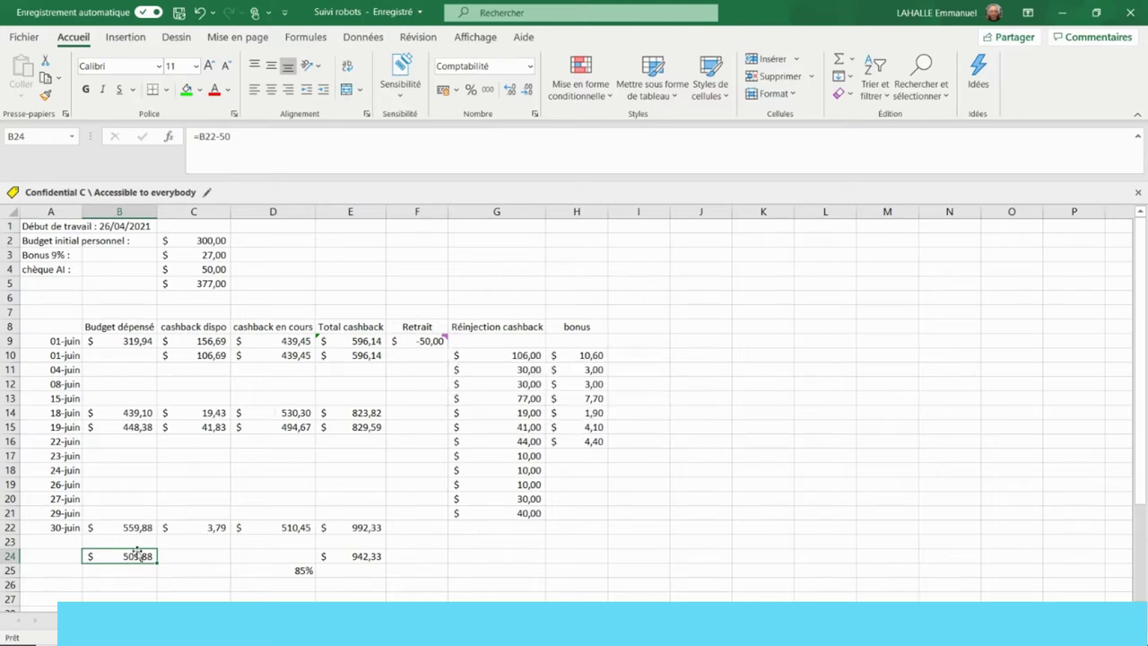
left_click(354, 555)
left_click(289, 567)
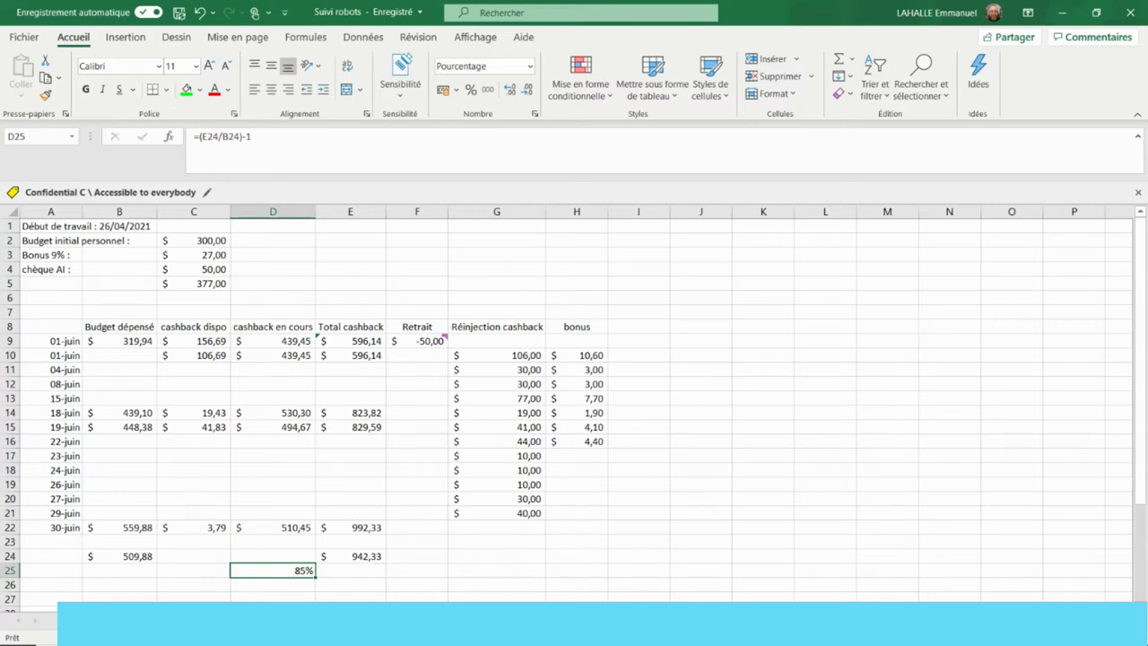
Go to the next robot's sheet and review its recharge, 9% bonuses and total budget in C3:C7
key("ctrl+Page_Down")
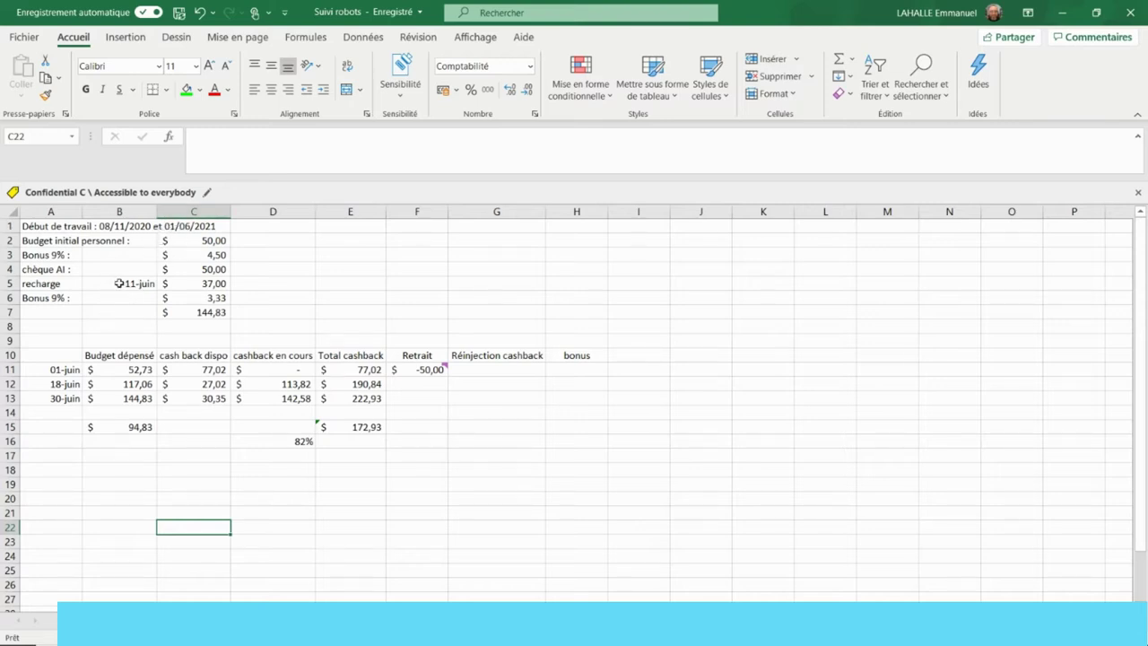
left_click(204, 283)
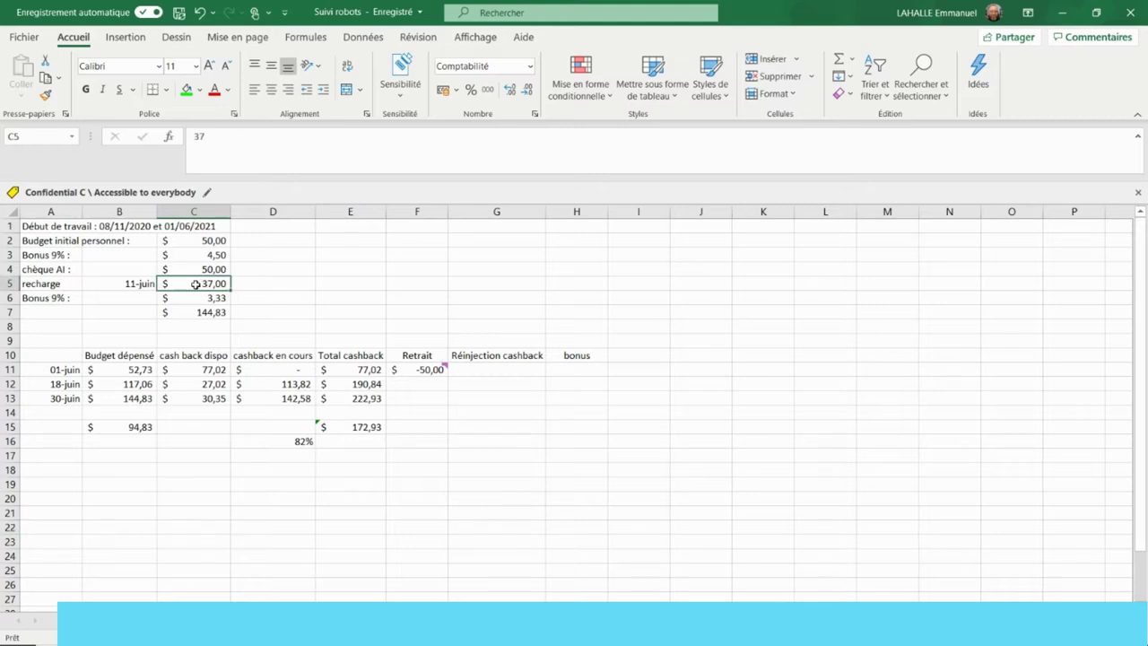
left_click(191, 255)
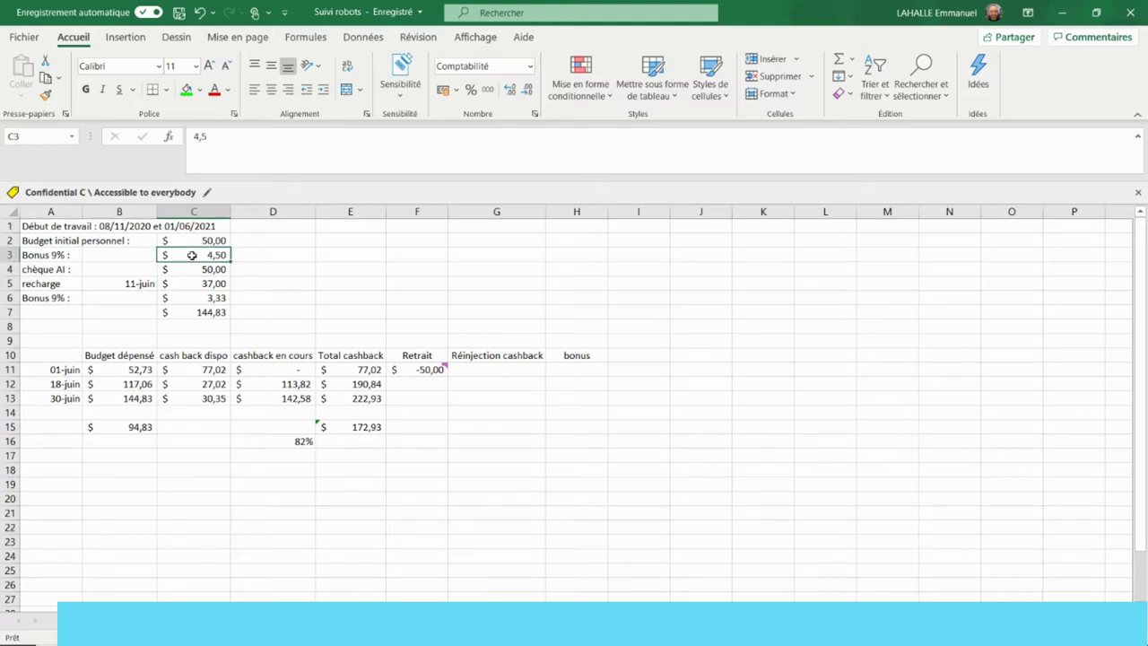
left_click(187, 297)
left_click(193, 256)
left_click(193, 296)
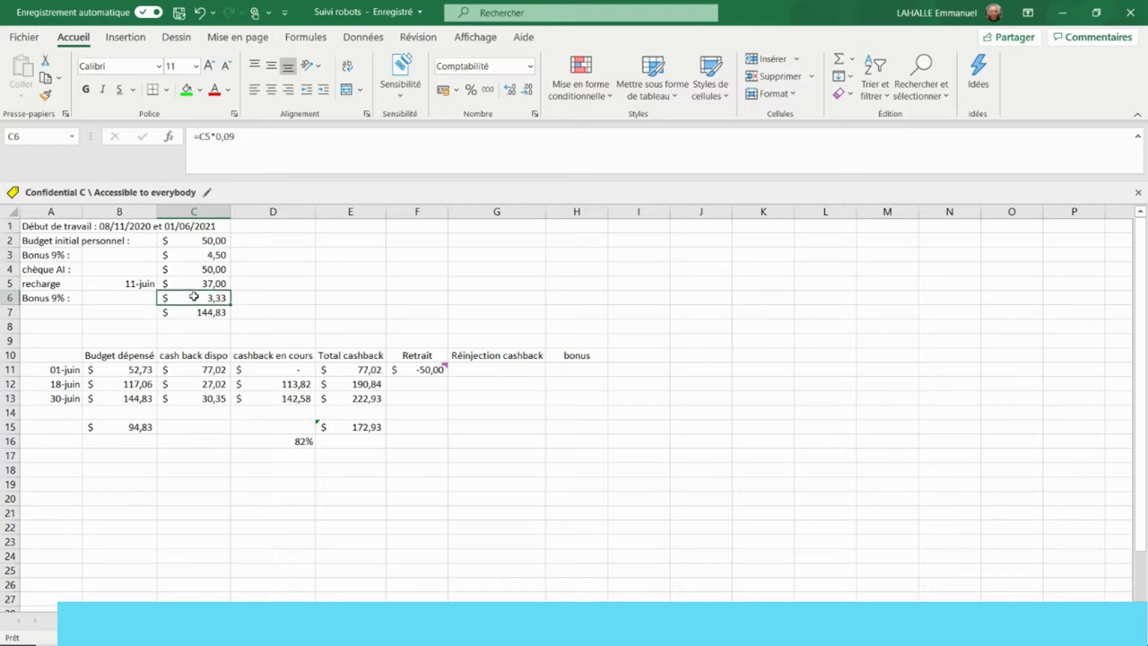
left_click(183, 313)
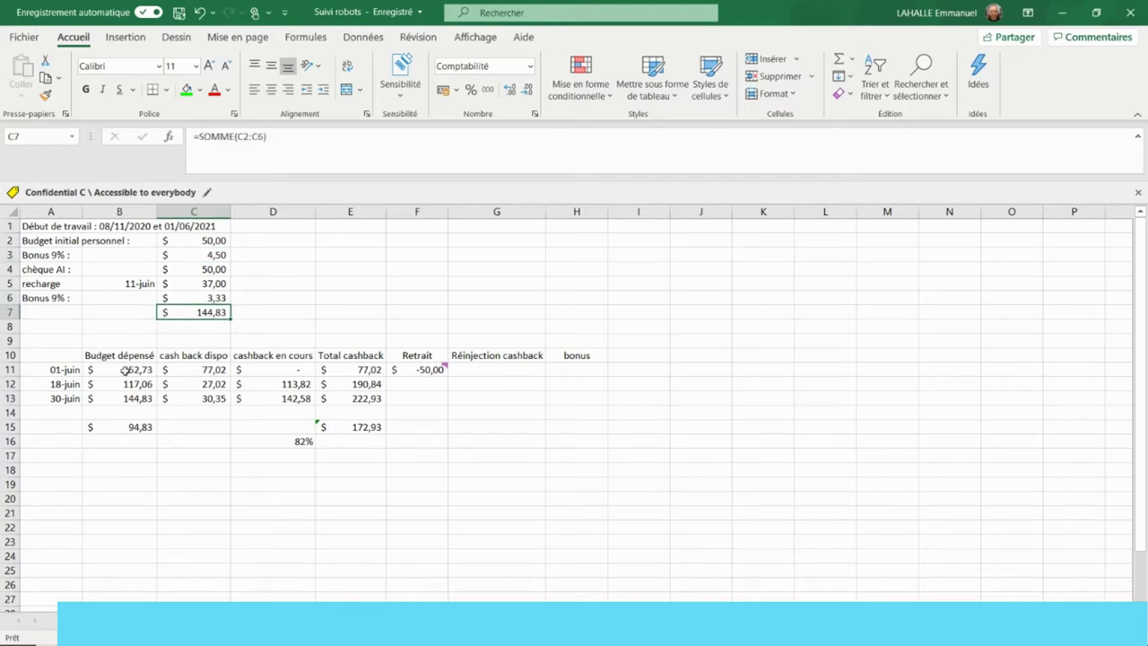
Review the 30-juin spent budget, available, pending and total cashback in row 13, along with the withdrawal
left_click(120, 400)
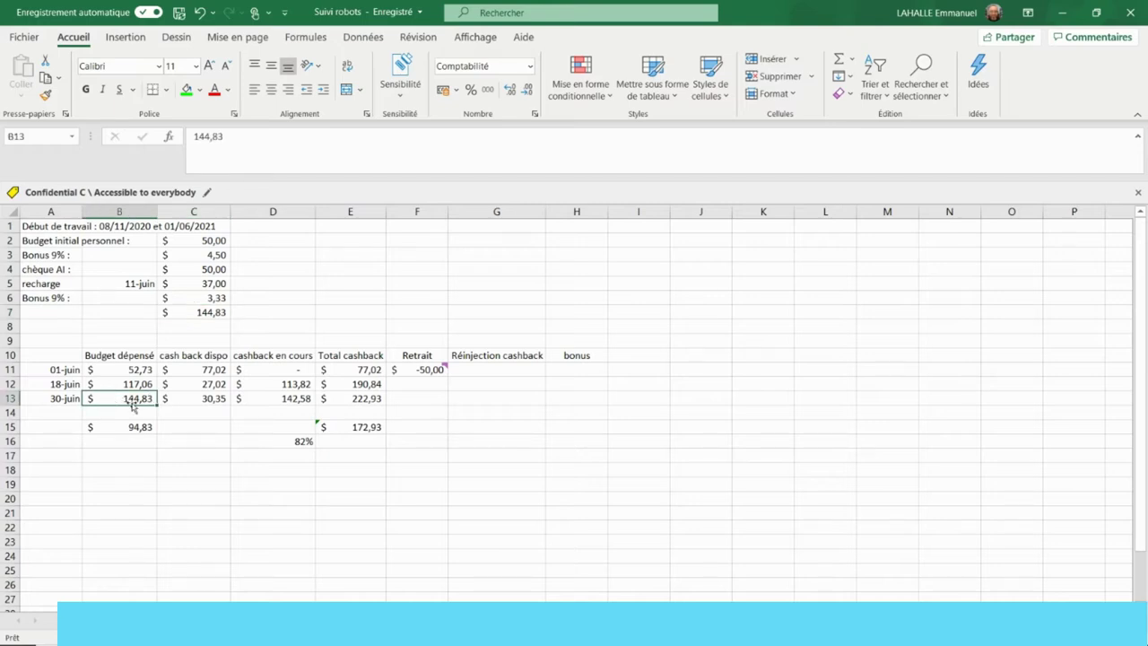
left_click(186, 398)
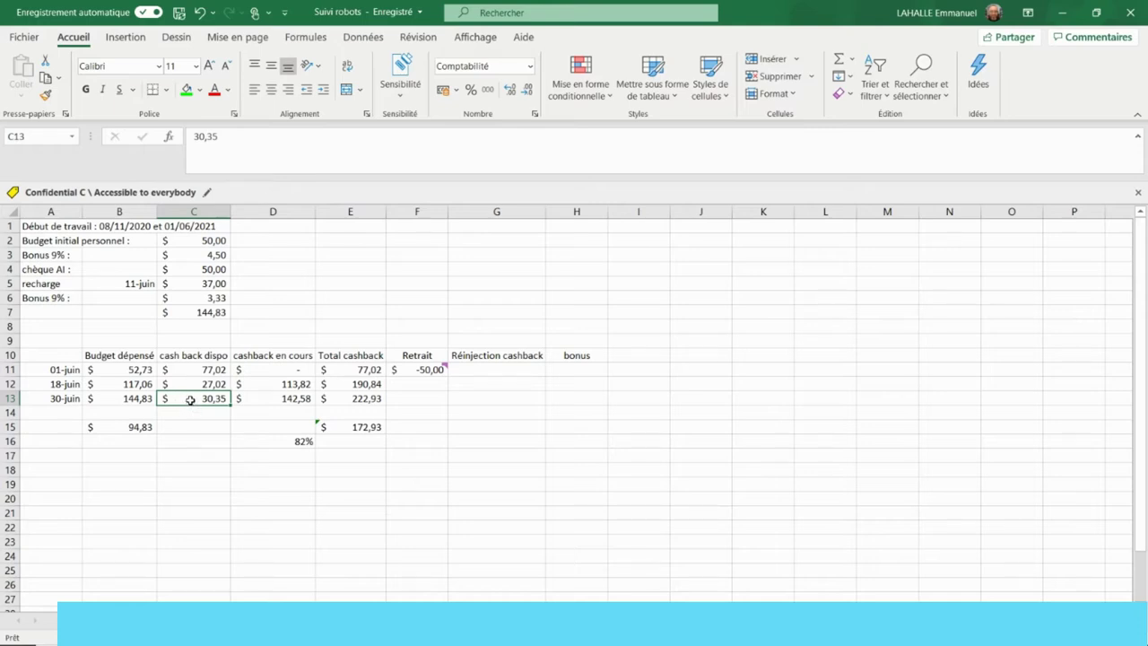
left_click(292, 400)
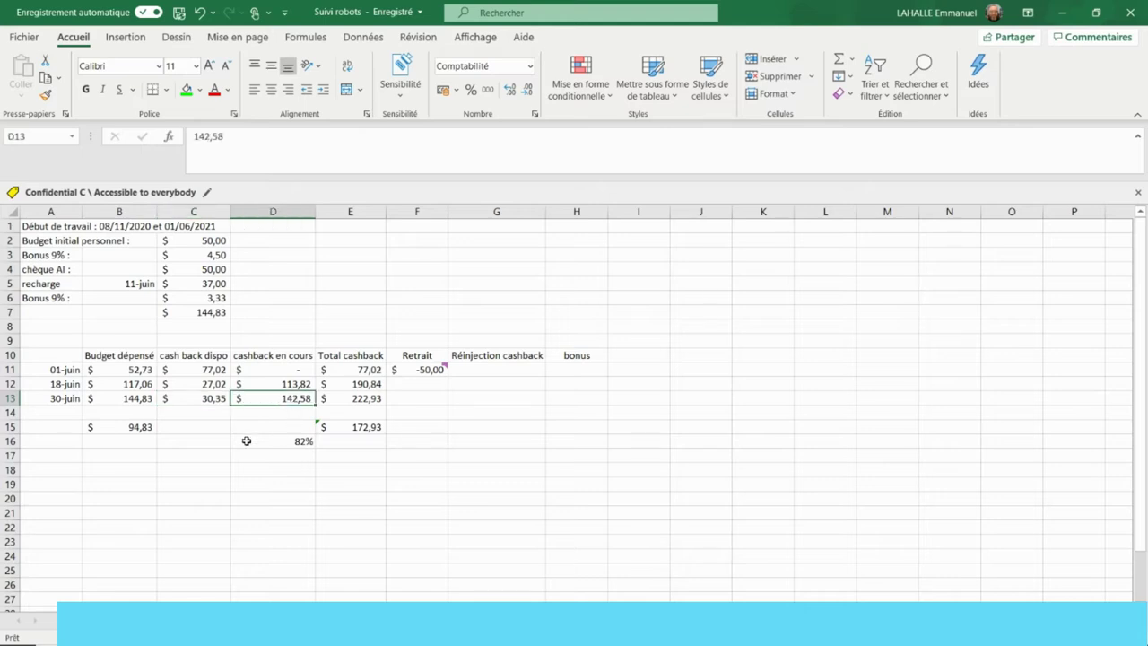
left_click(352, 400)
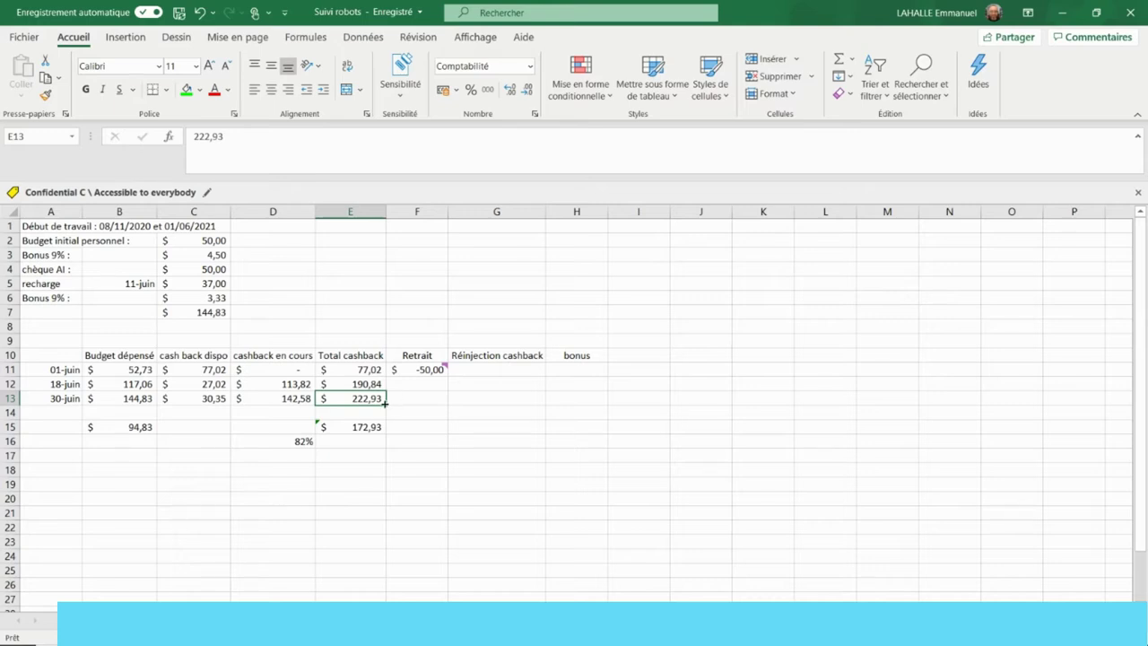
mouse_move(409, 370)
Inspect the adjusted budget in B15, adjusted cashback in E15 and return percentage in D16
left_click(135, 429)
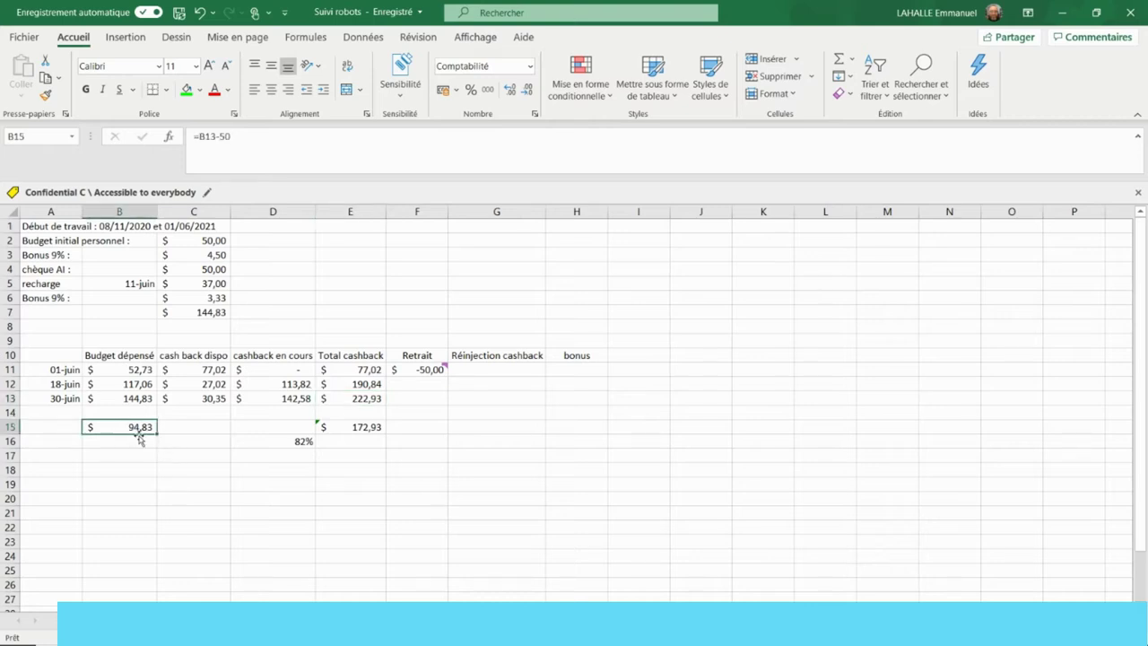
left_click(379, 428)
left_click(268, 443)
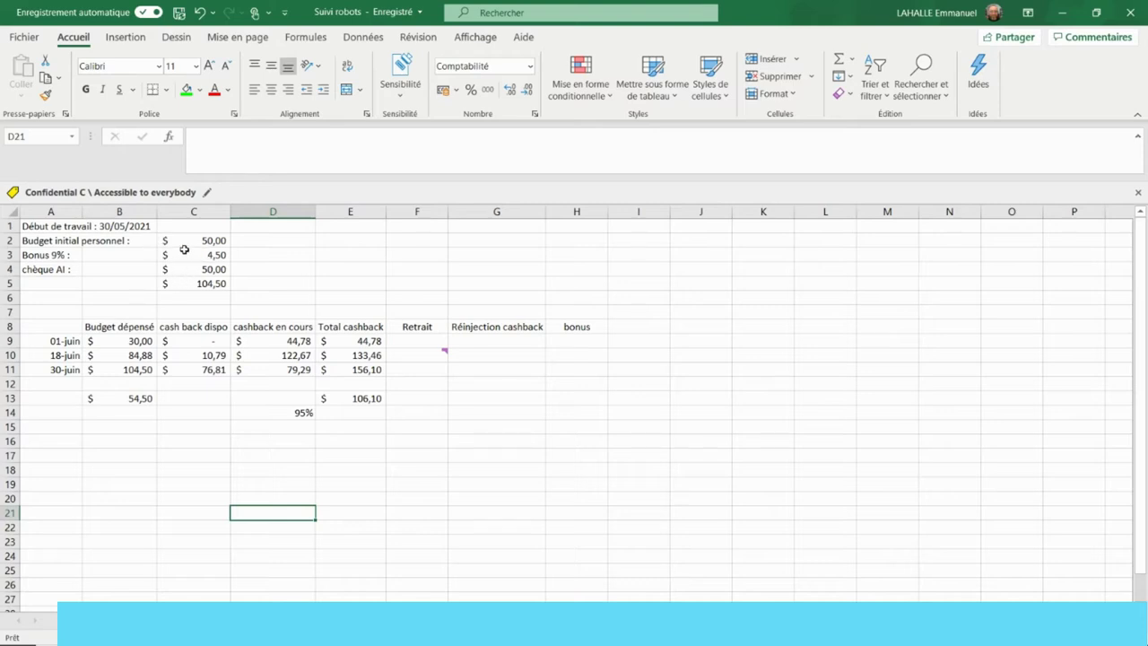
Review the initial personal budget, the AI cheque and the total budget in C2, C4 and C5
left_click(183, 244)
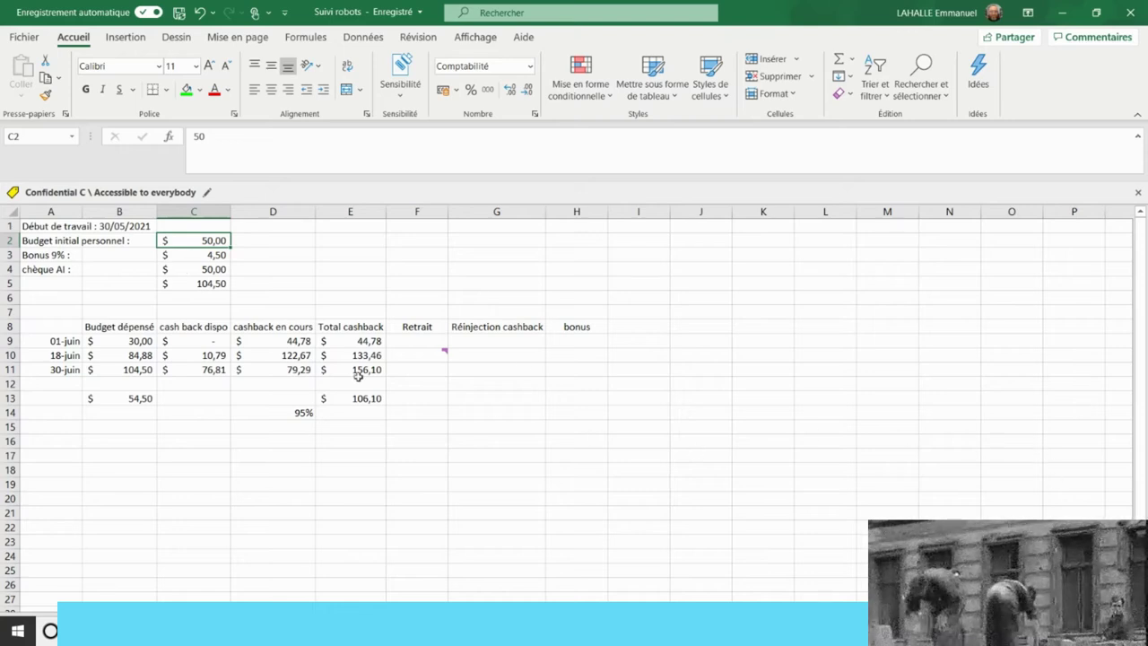
left_click(188, 271)
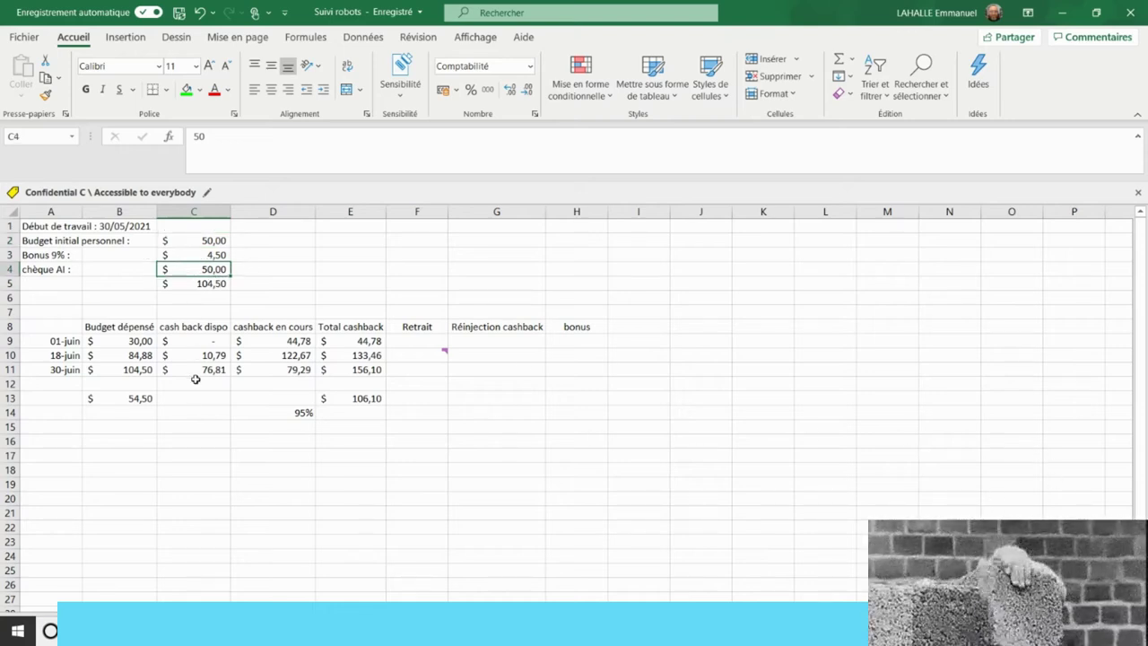
left_click(197, 283)
Review the 30-juin spent budget and the available, pending and total cashback in row 11
left_click(133, 369)
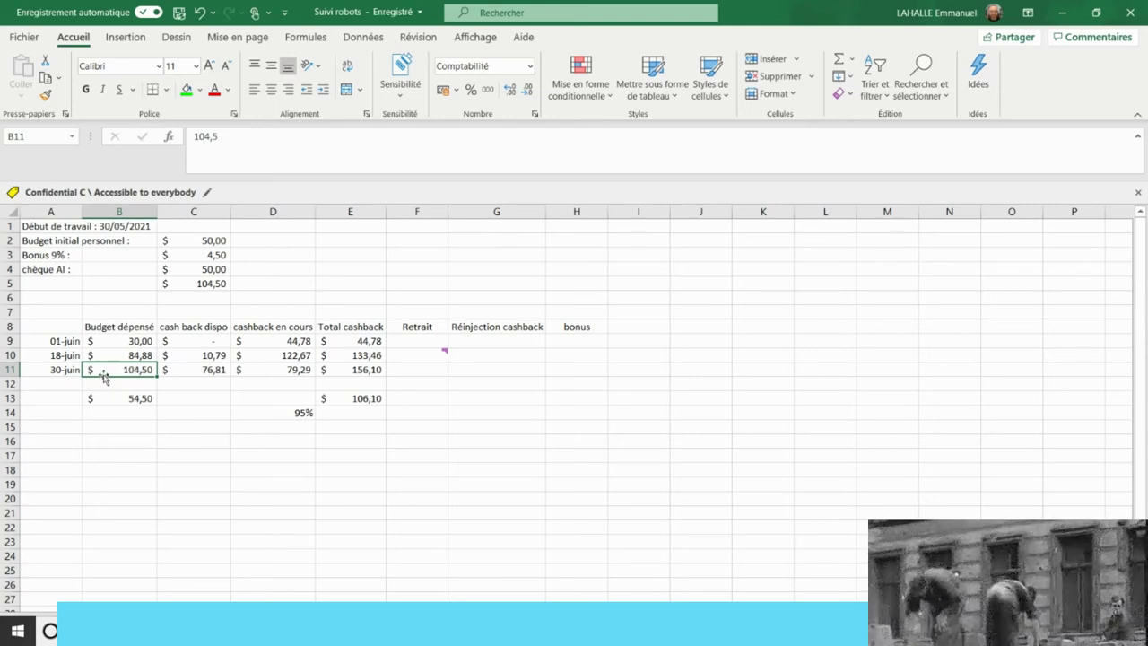
left_click(195, 370)
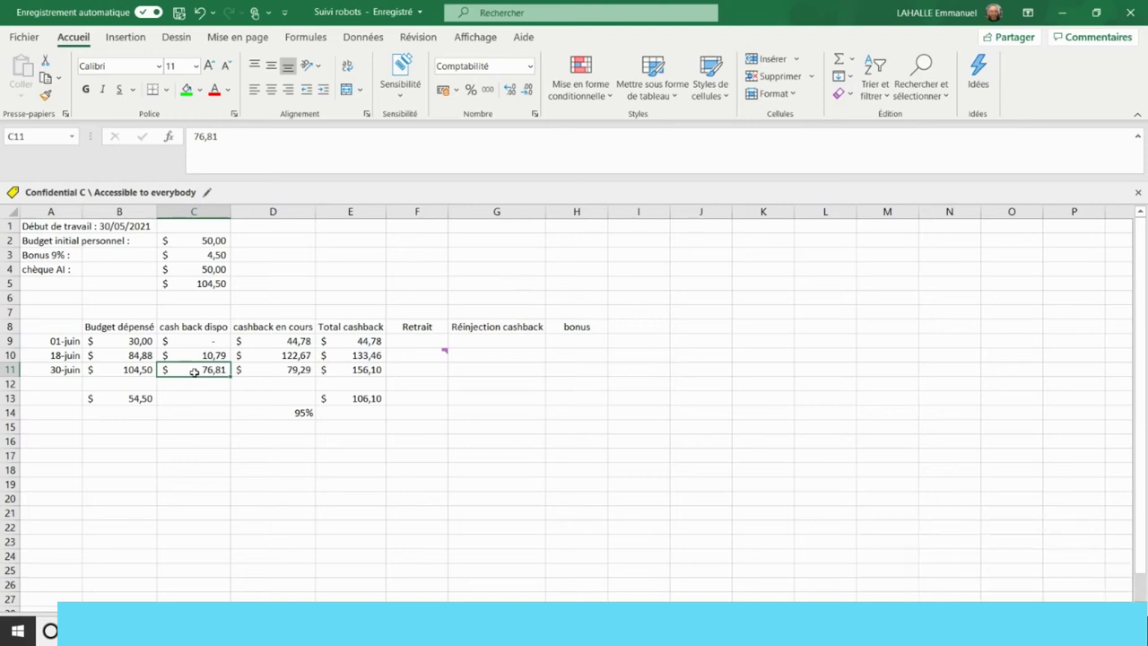
left_click(270, 371)
left_click(359, 372)
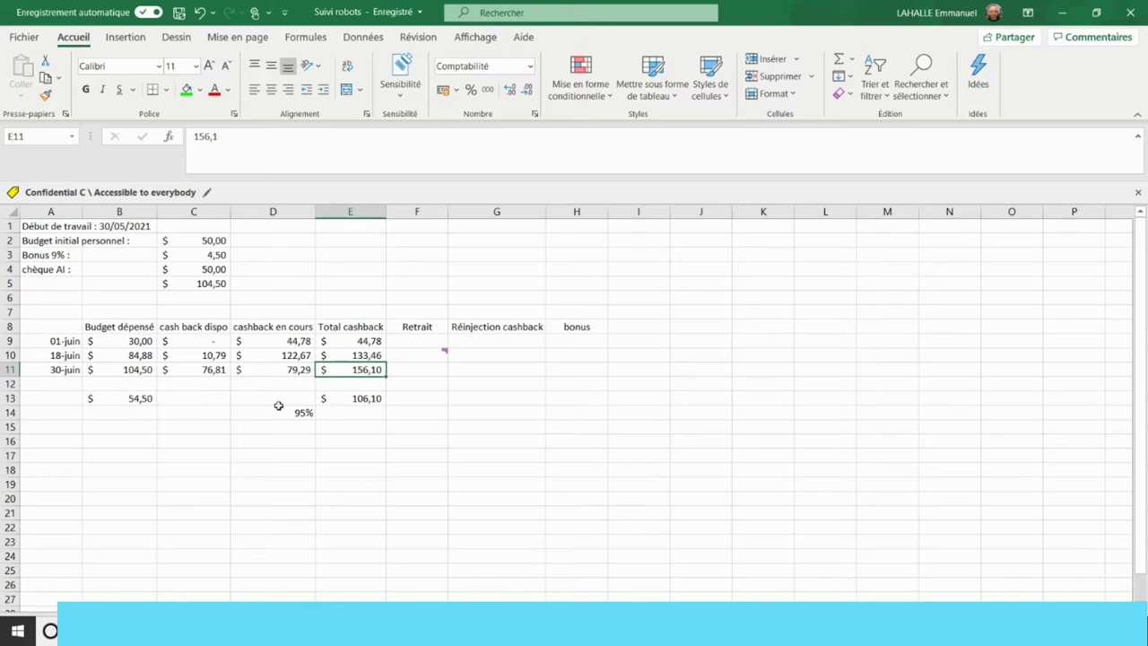
Inspect the adjusted budget in B13, the adjusted cashback in E13 and the return percentage formula in D14
left_click(123, 399)
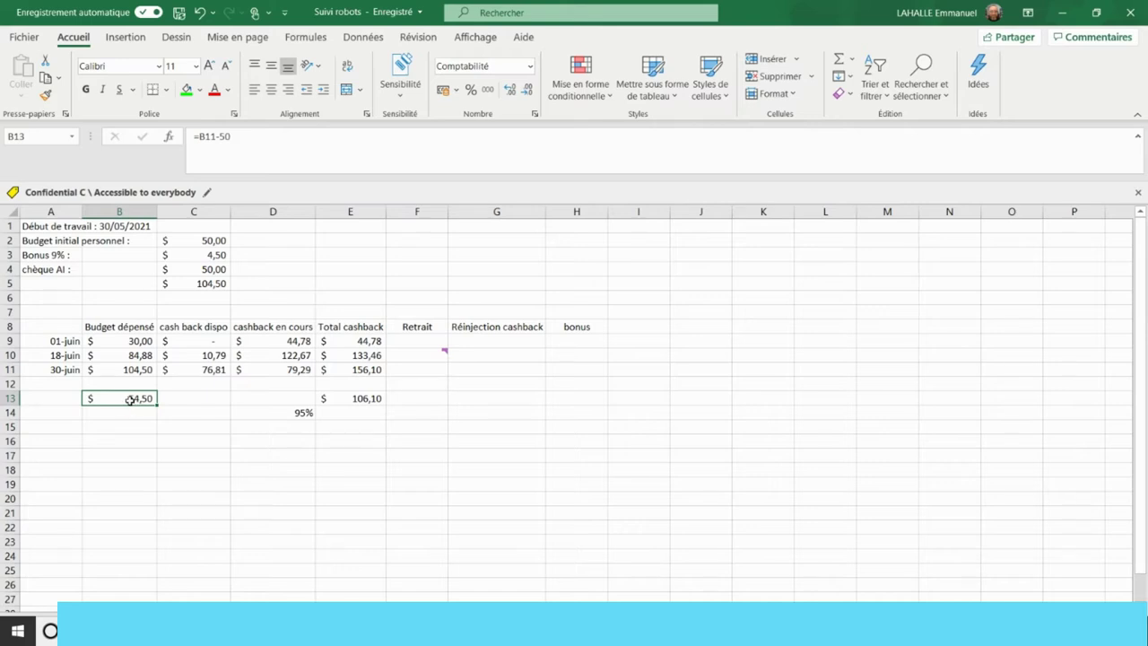
left_click(359, 400)
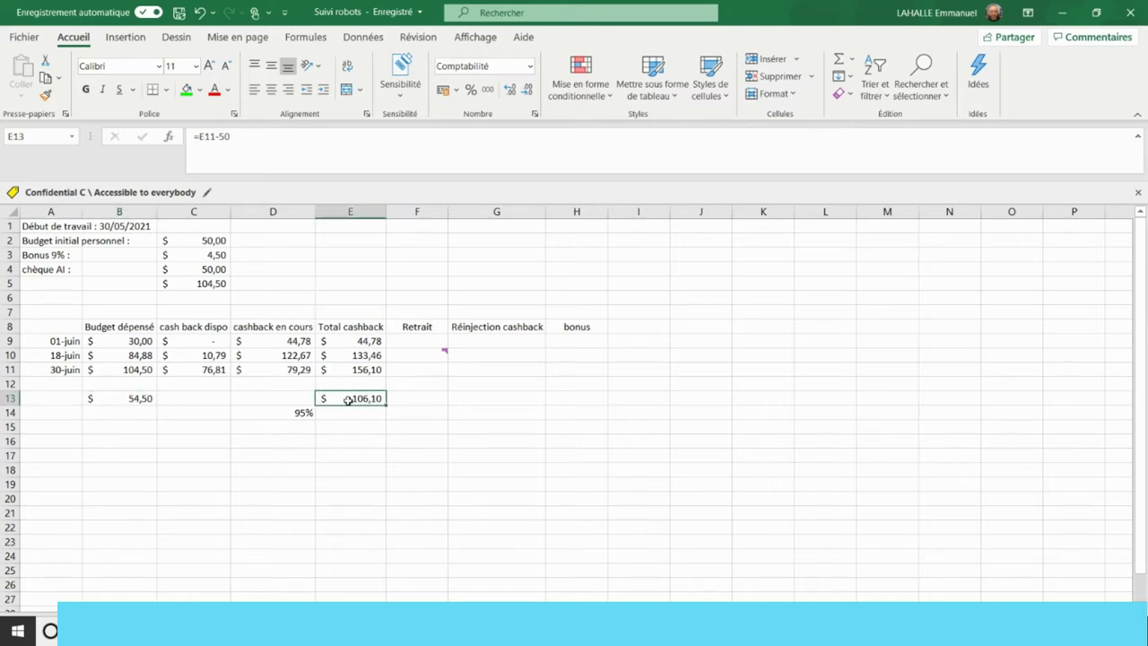
left_click(285, 412)
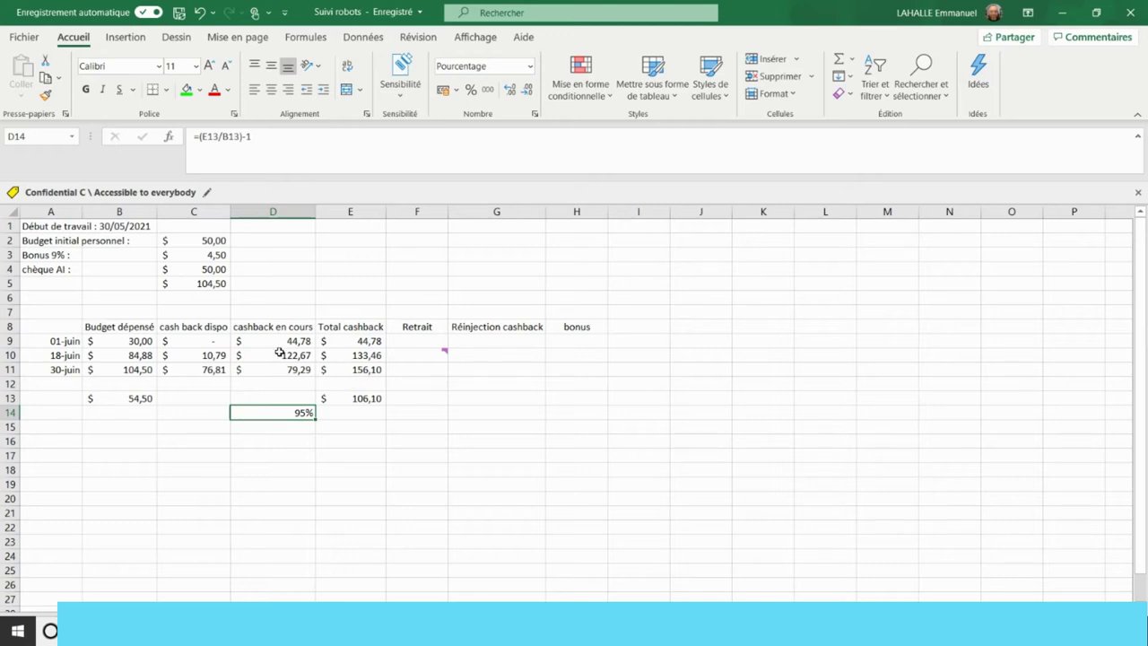
Compare the AI cheque in C4 and personal budget in C2 with the 30-juin total cashback in E11
left_click(202, 270)
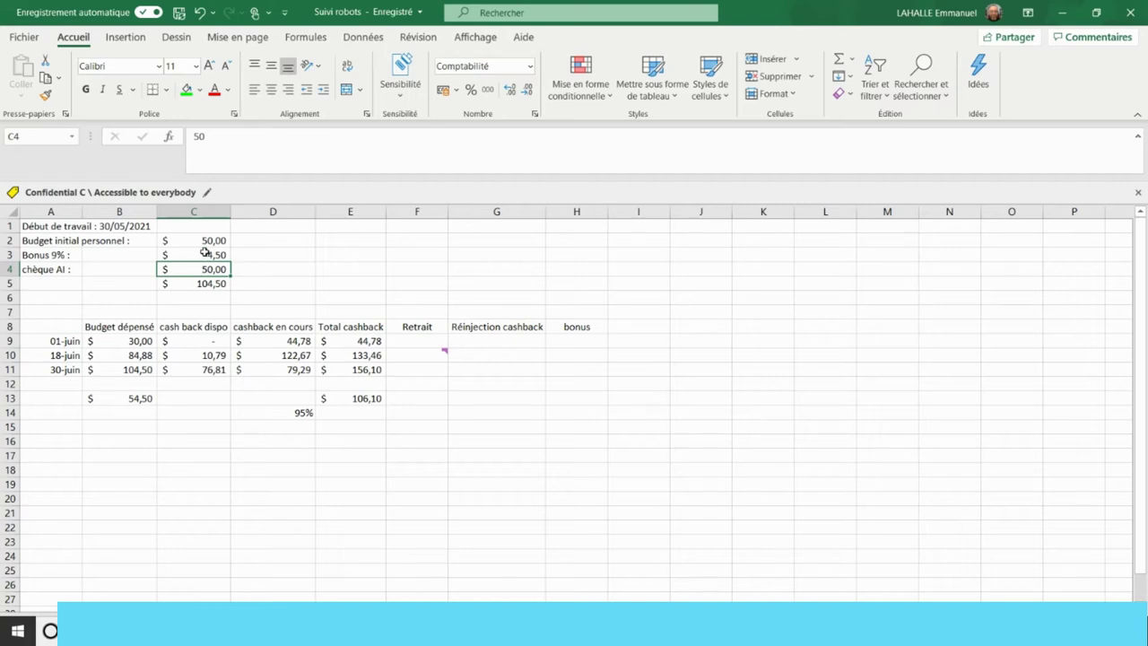
left_click(192, 240)
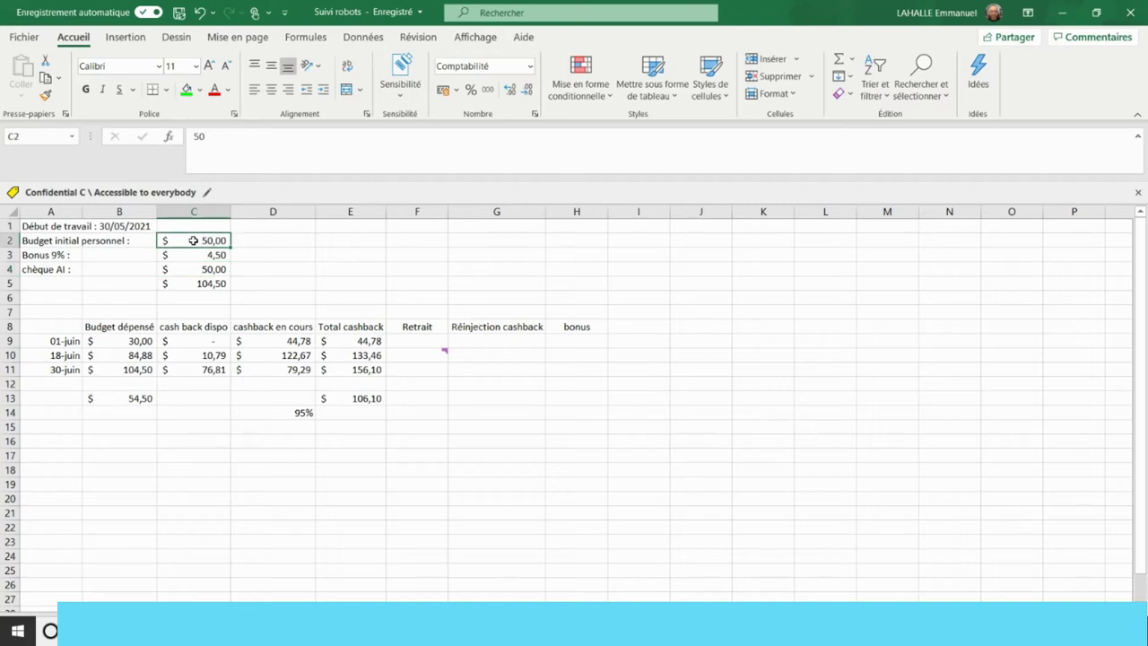
left_click(191, 267)
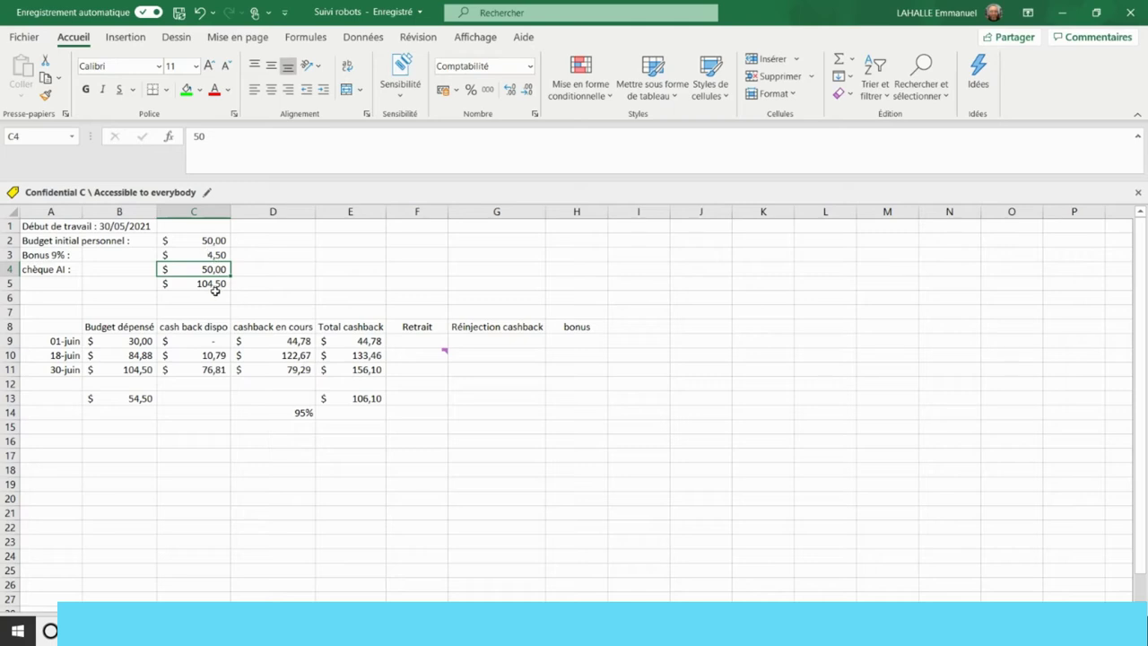
left_click(357, 373)
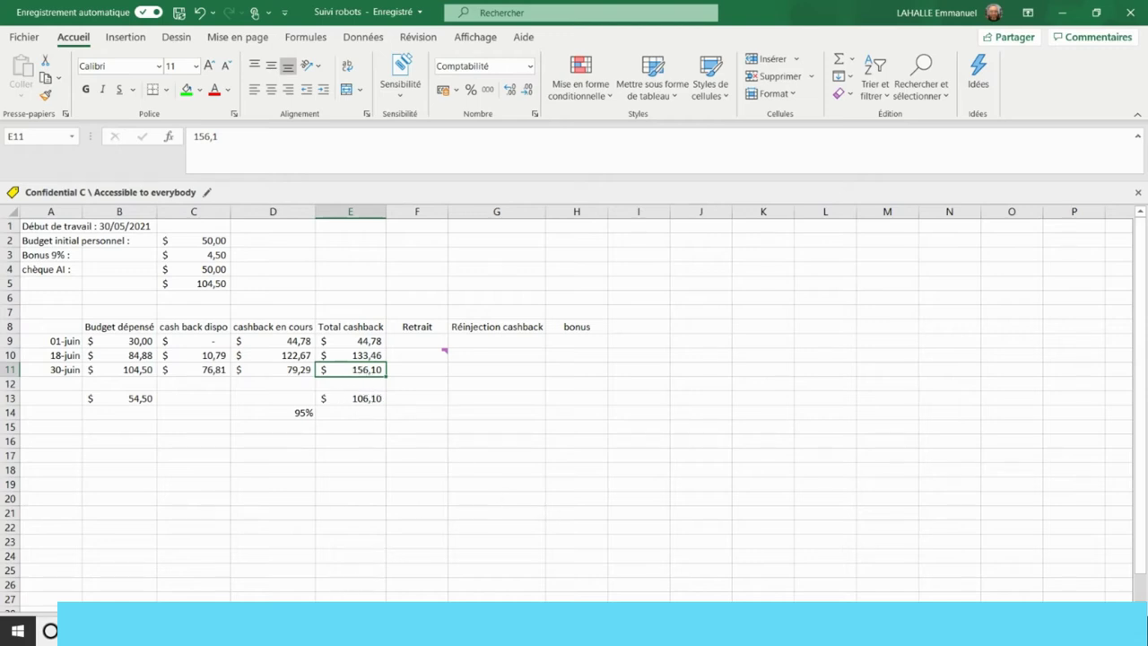
Go to the next robot's sheet and review its total budget in C5 and the 30-juin budget and cashback in row 10
key("ctrl+Page_Down")
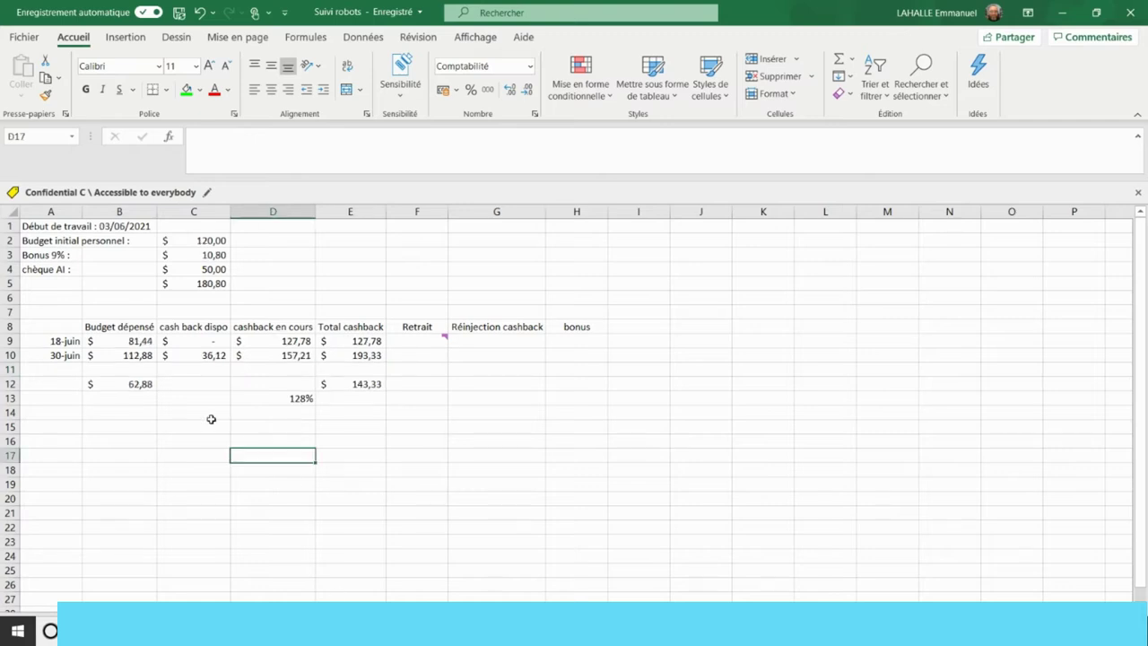
left_click(184, 284)
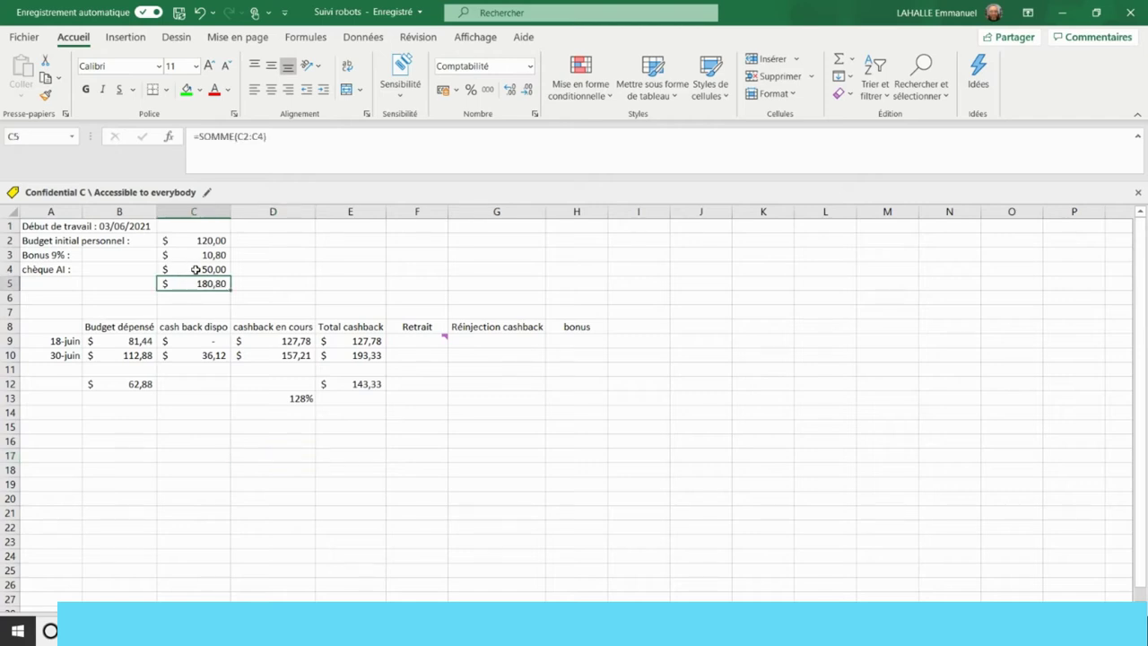
left_click(124, 358)
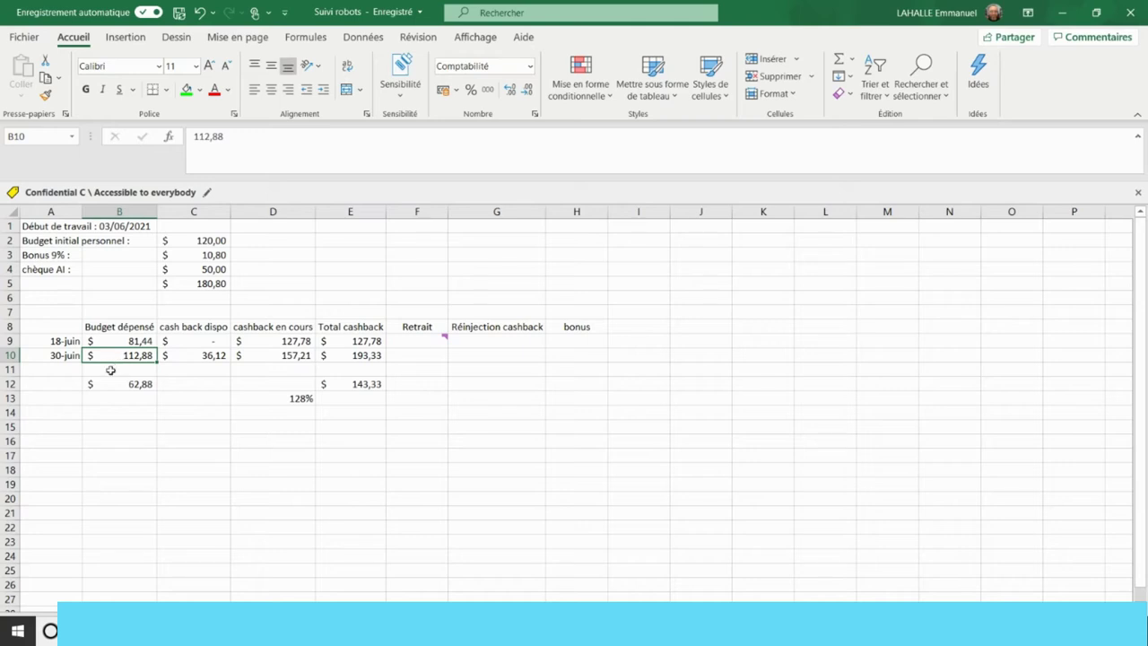
left_click(199, 359)
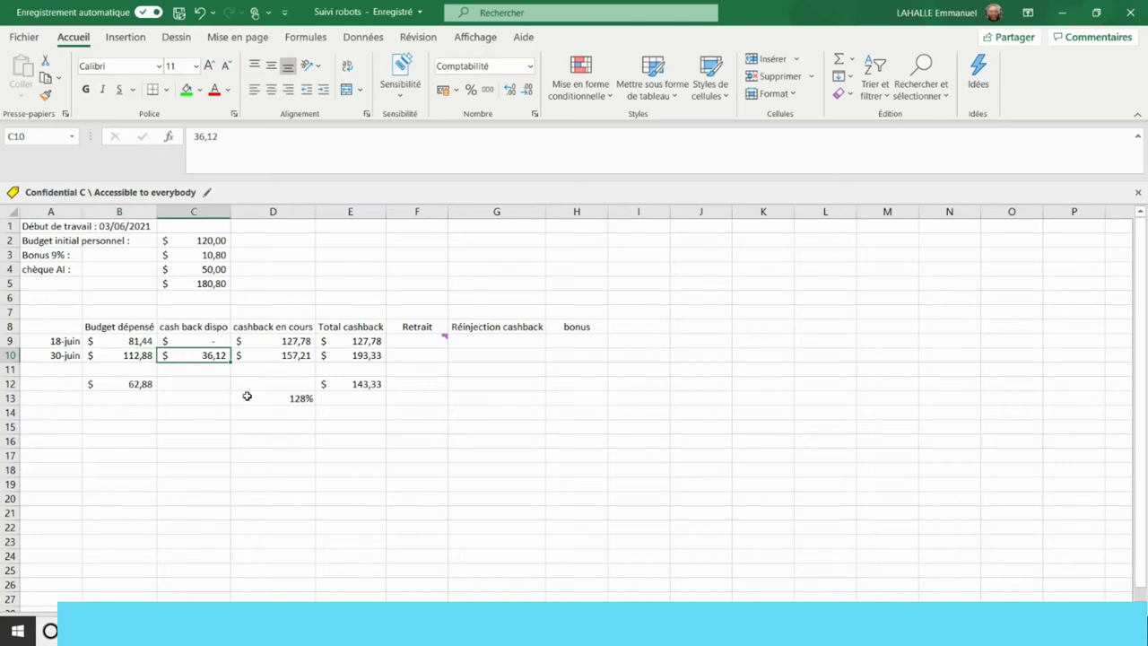
left_click(270, 359)
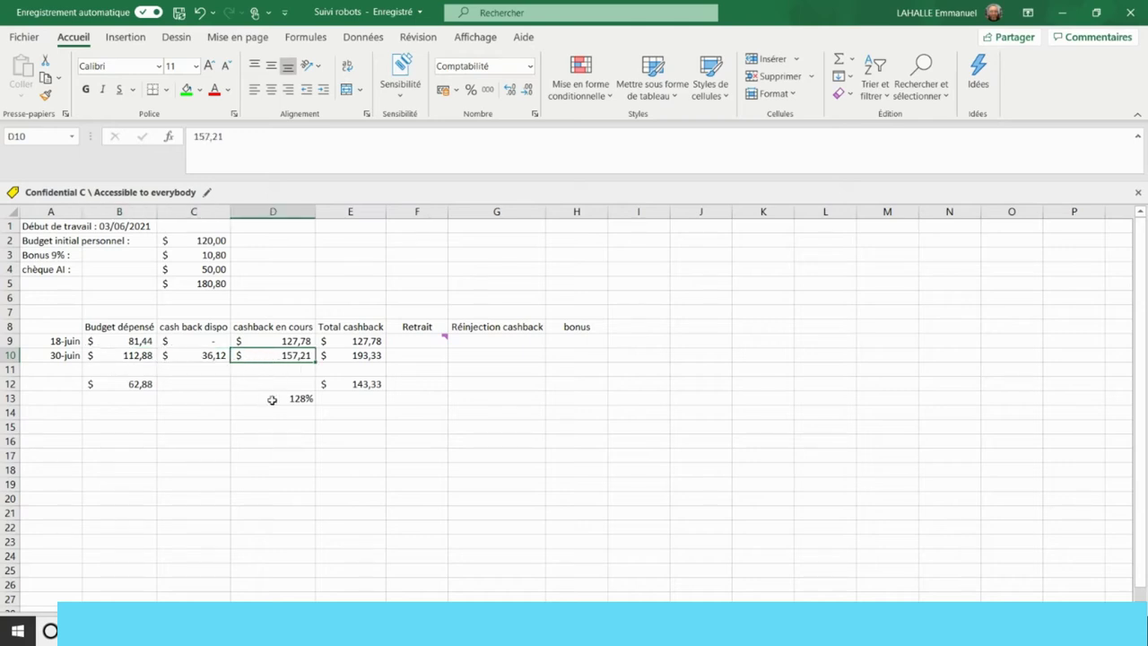
left_click(368, 359)
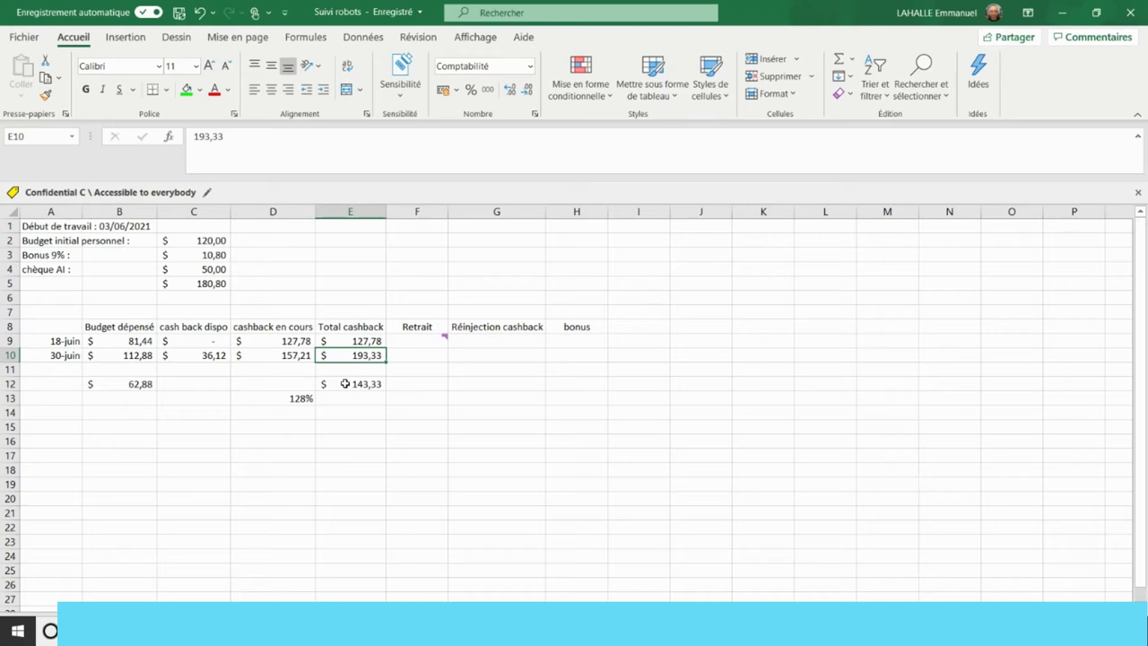
Inspect the return percentage formula in D13 and the adjusted budget in B12
left_click(261, 401)
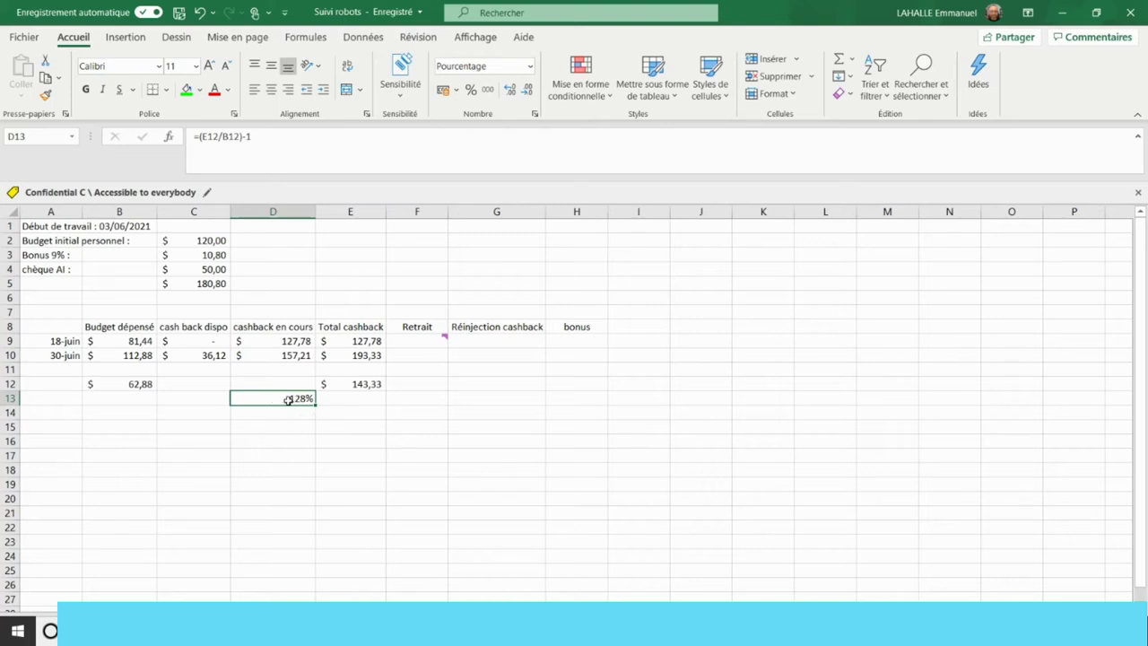
left_click(126, 385)
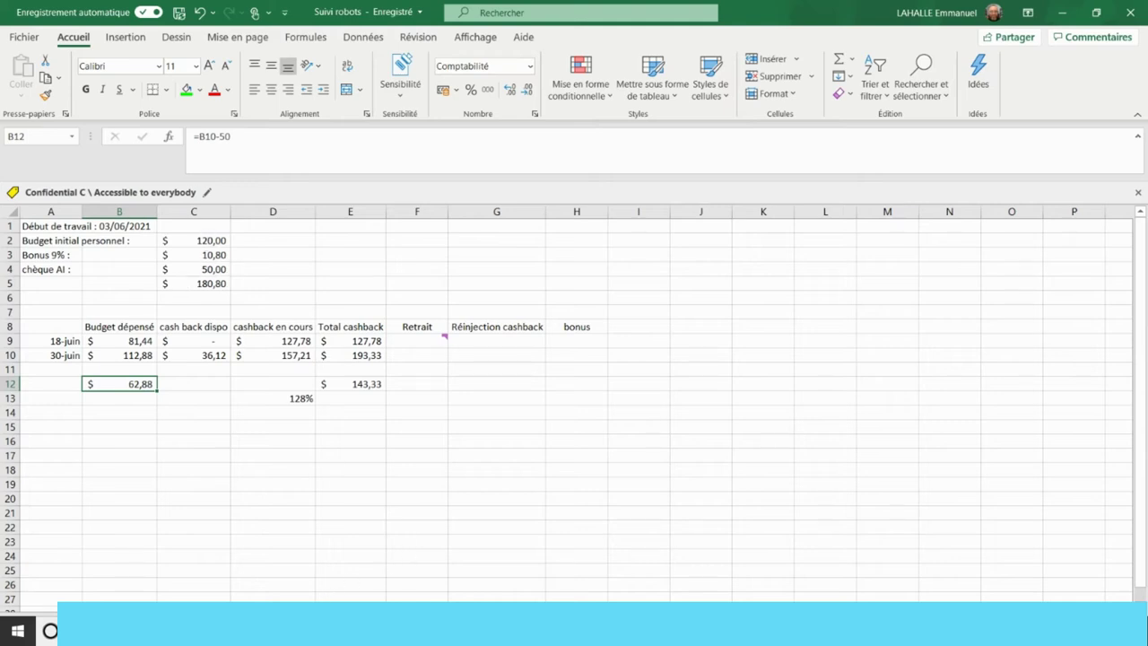
Go to the next robot's sheet and review its 9% bonus, AI cheque and total budget in C3:C5
key("ctrl+Page_Down")
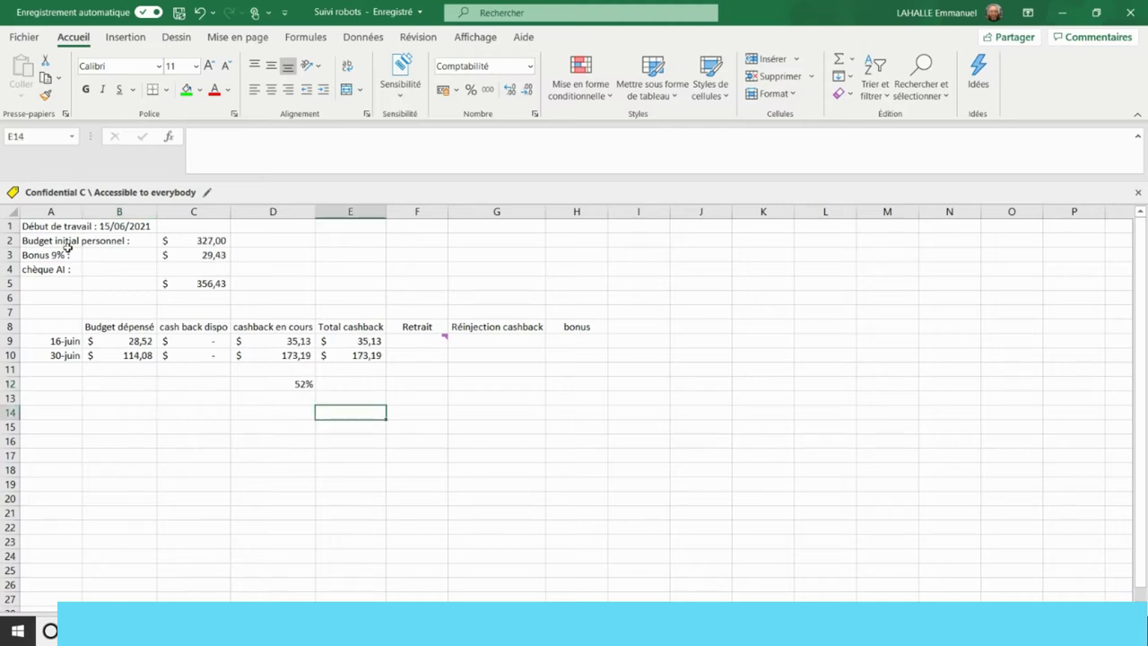
left_click(184, 255)
left_click(185, 269)
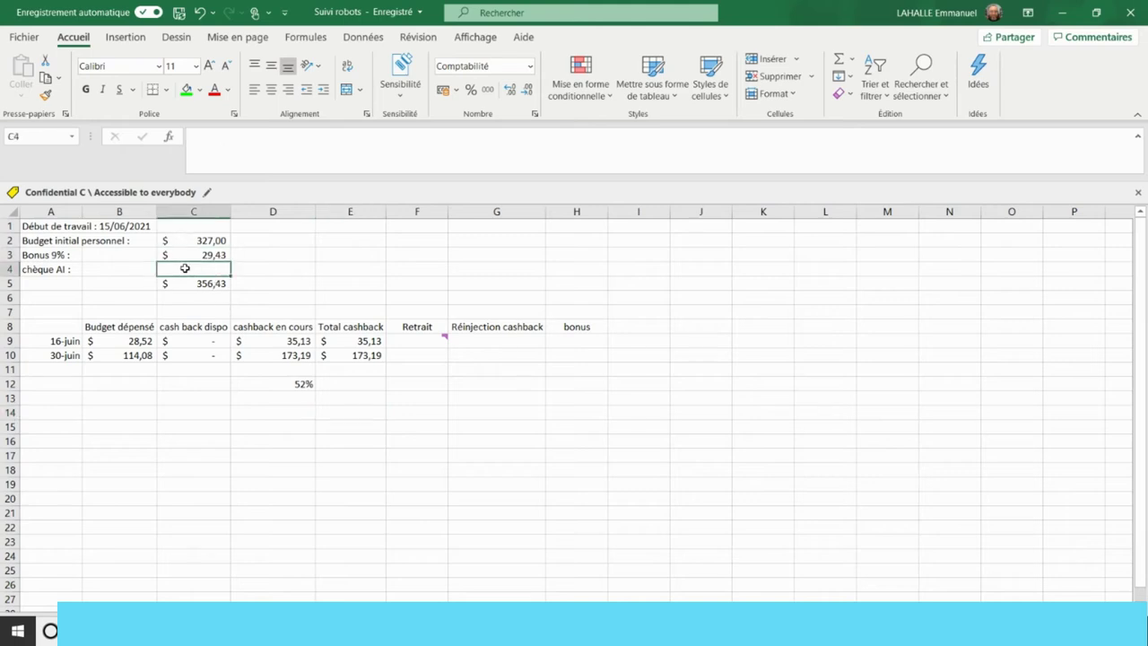
left_click(199, 284)
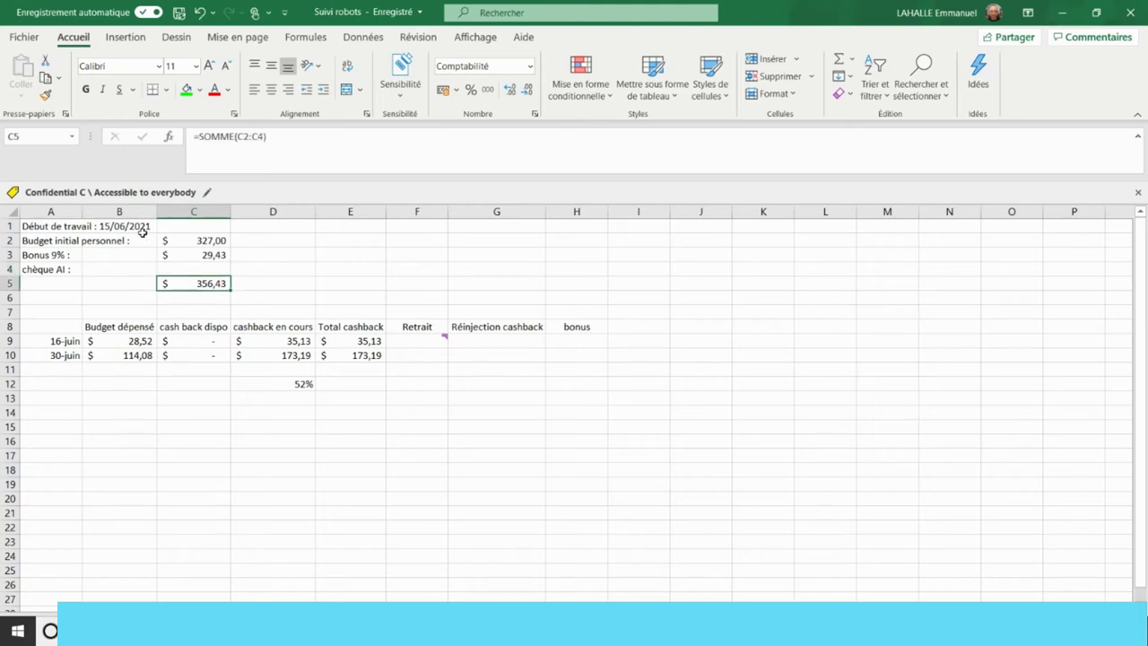
Check the 30-juin spent budget in B10, total cashback in E10 and return percentage formula in D12
left_click(127, 355)
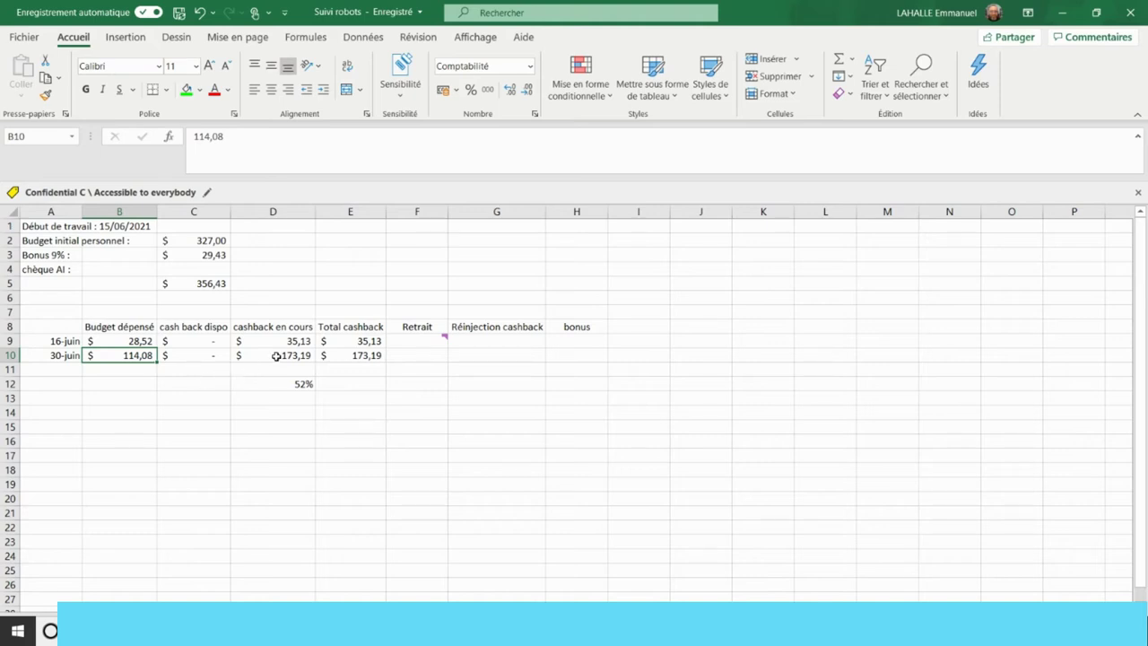
left_click(346, 356)
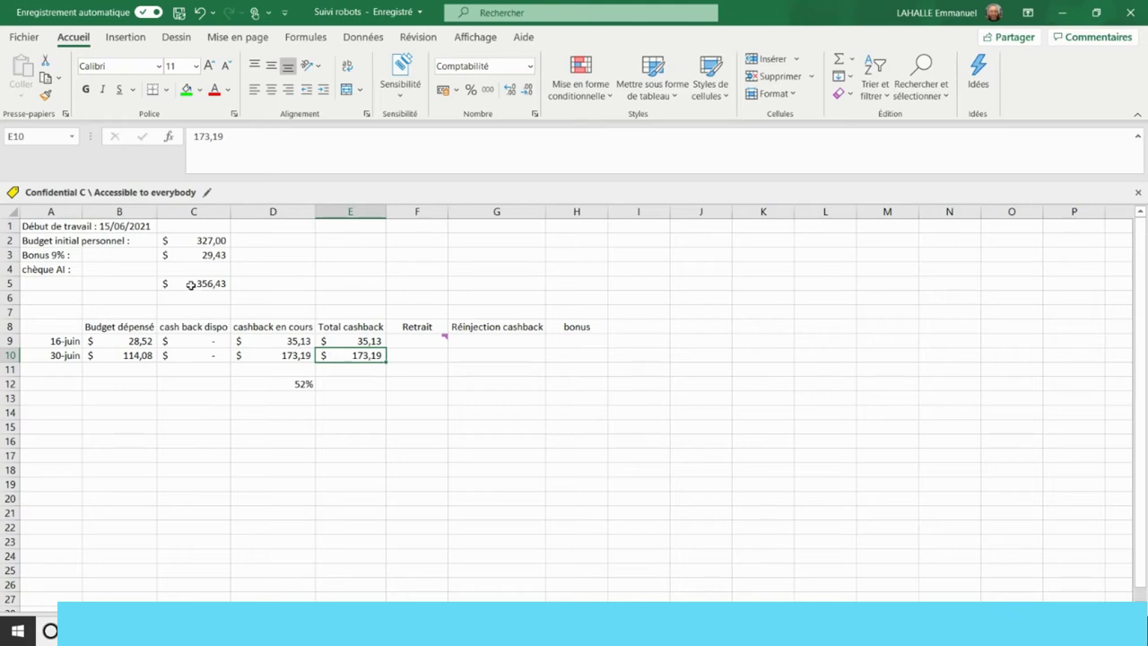
left_click(259, 383)
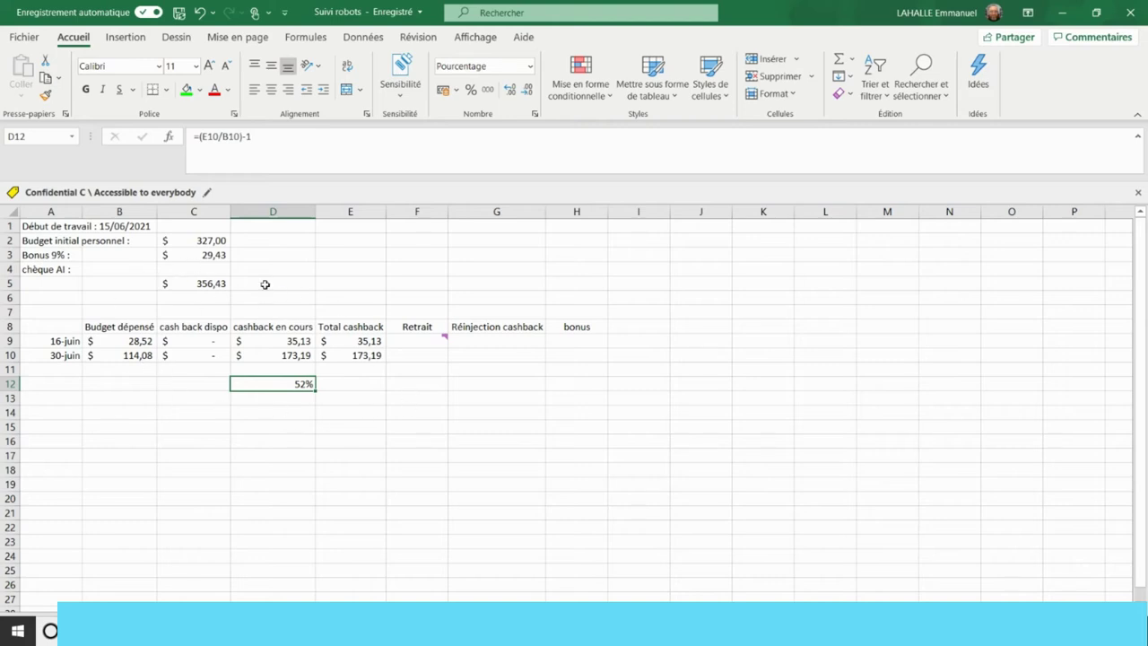
On the sheet of the robot started 16/06/2021, review the total budget, the 30-juin spent budget and total cashback, and the return percentage
mouse_move(403, 355)
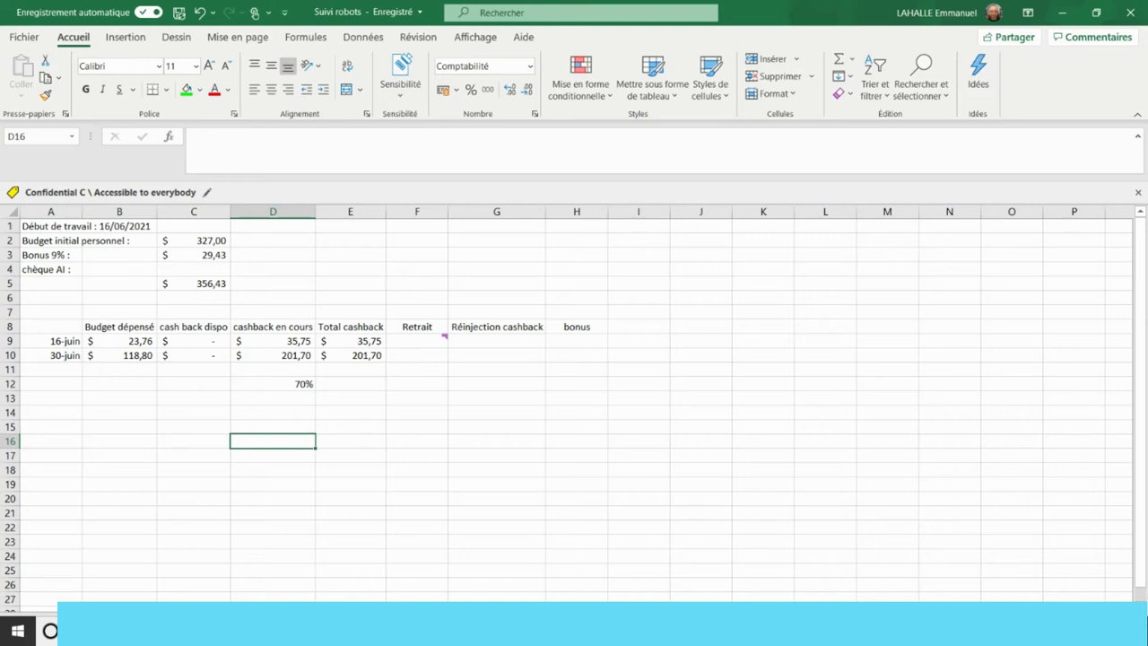
left_click(110, 227)
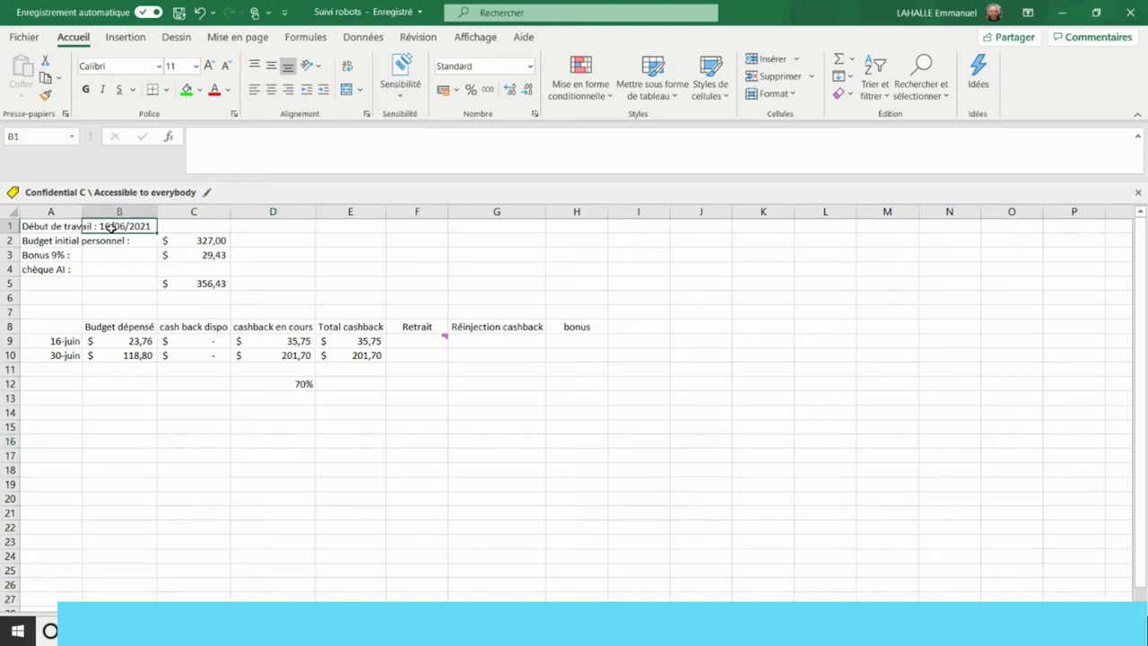
left_click(200, 285)
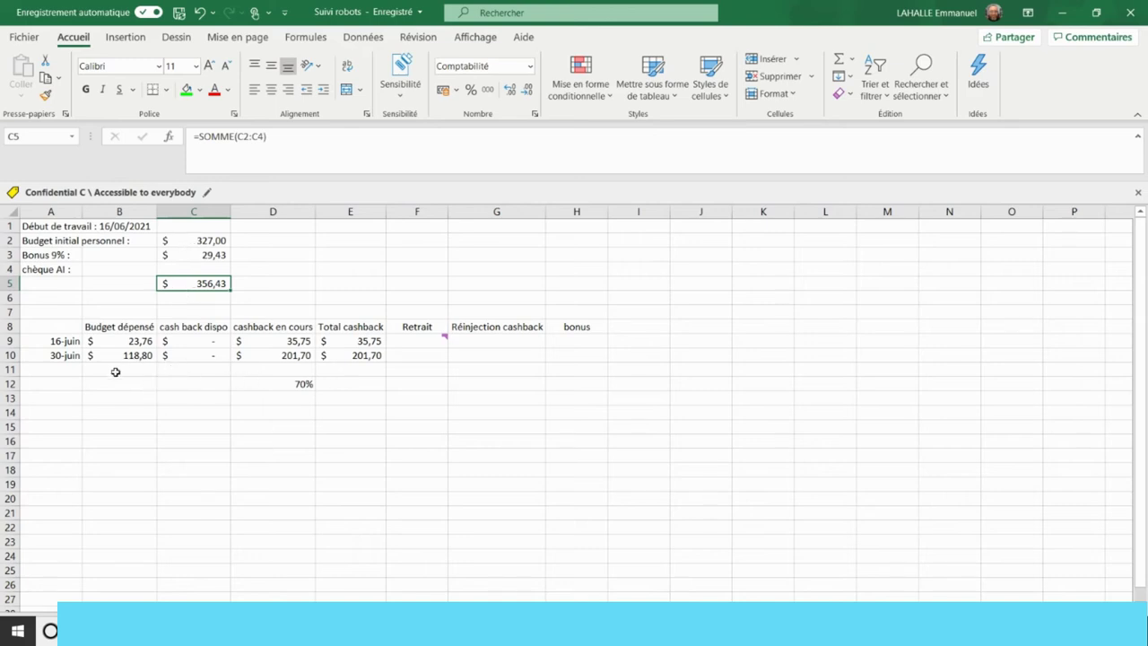
left_click(120, 355)
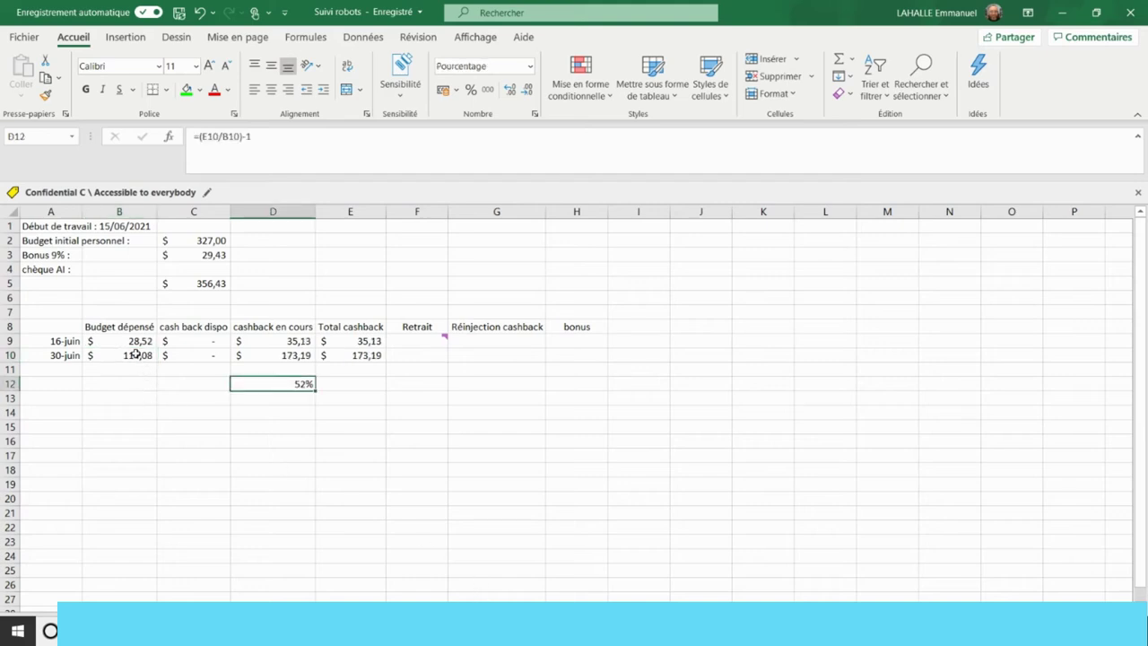
left_click(136, 354)
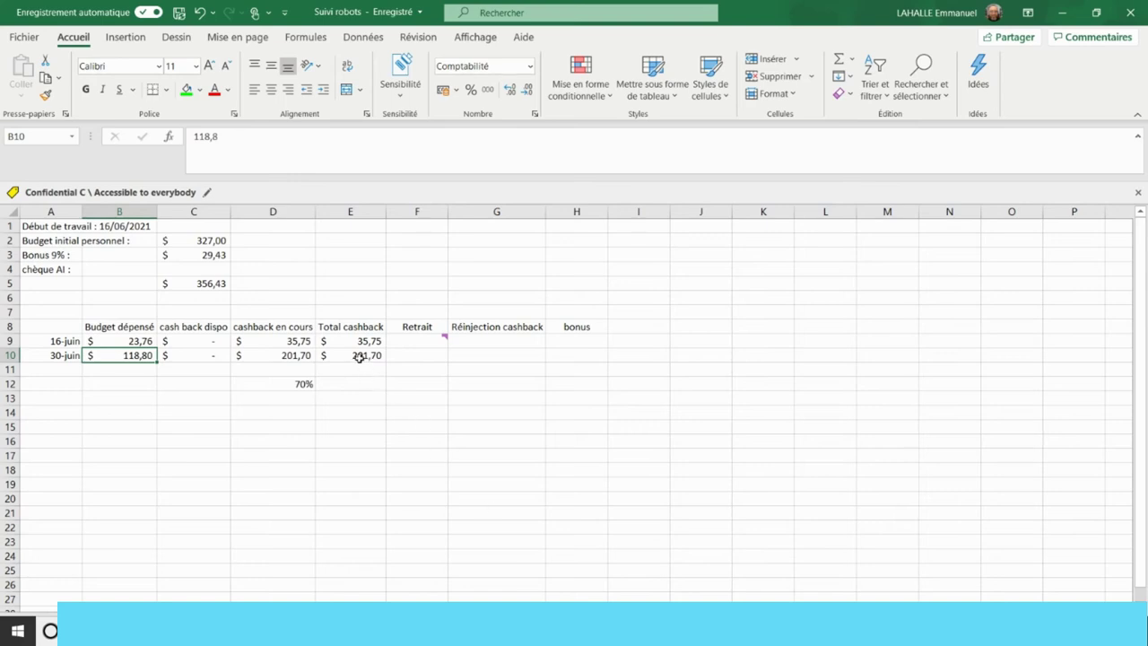
left_click(361, 356)
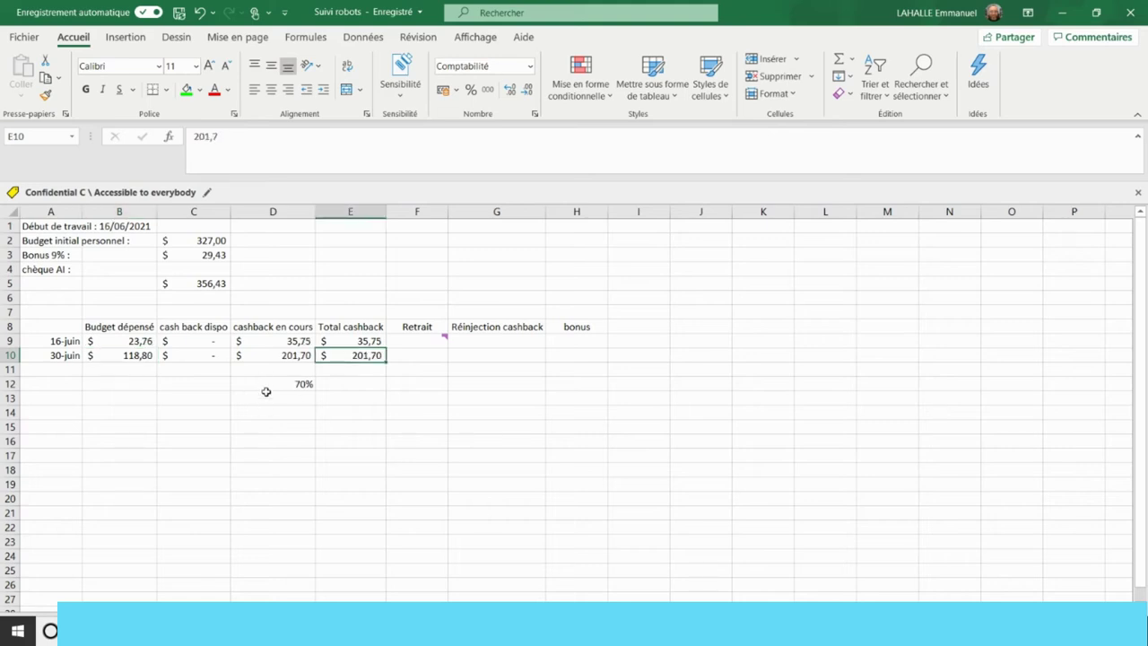
left_click(266, 385)
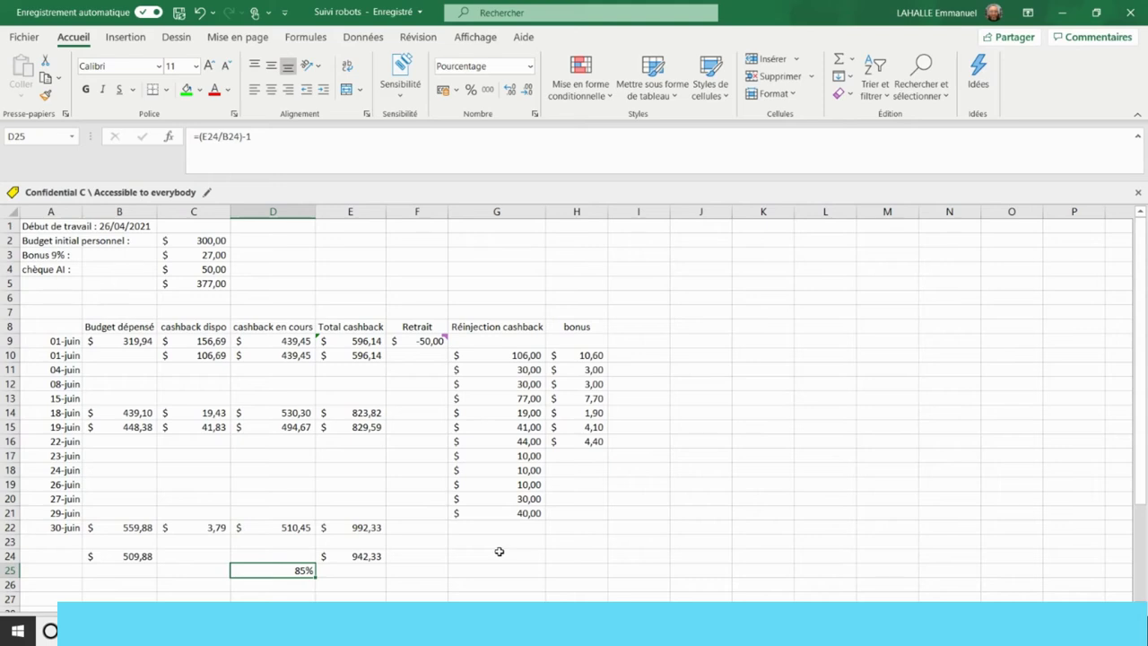
Switch to the AI.marketing page in Google Chrome to view the robot's Ma publicité dashboard
left_click(423, 630)
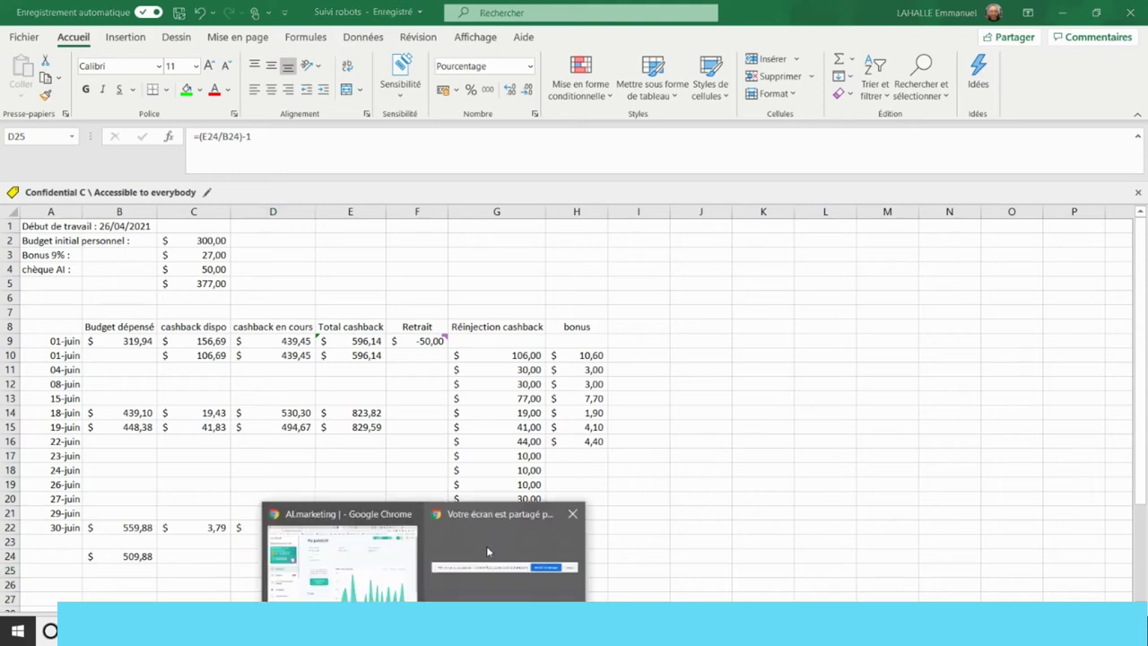
left_click(341, 553)
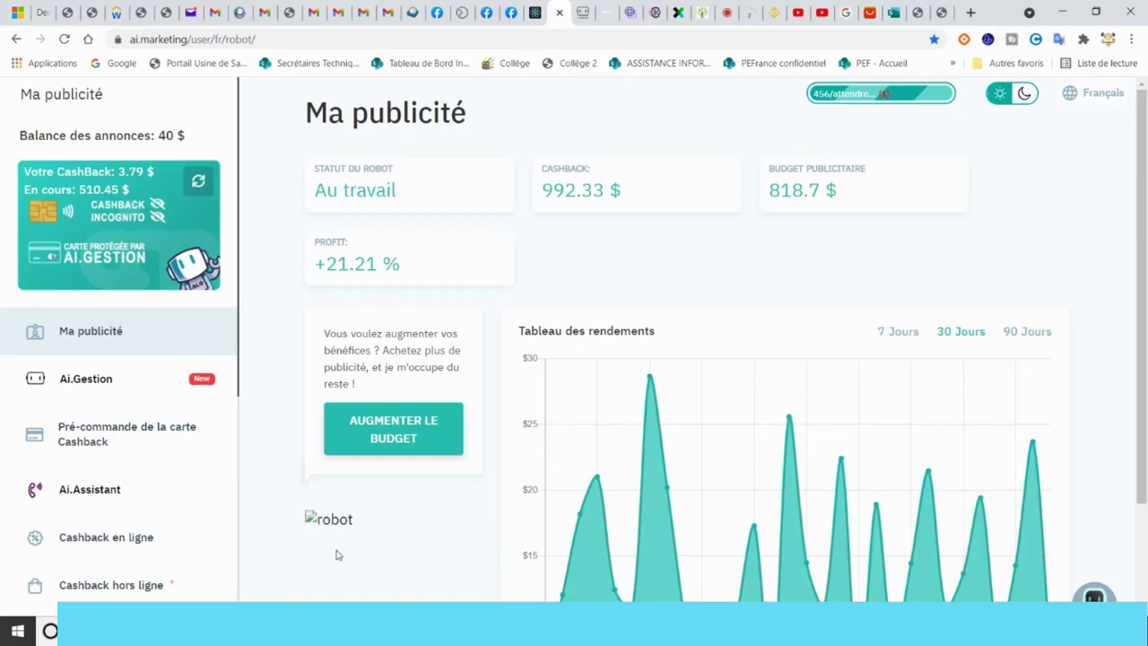
Switch to the AI Gestion site and open the Prévisionnel page at its weekly withdrawal/investment forecast table
left_click(582, 13)
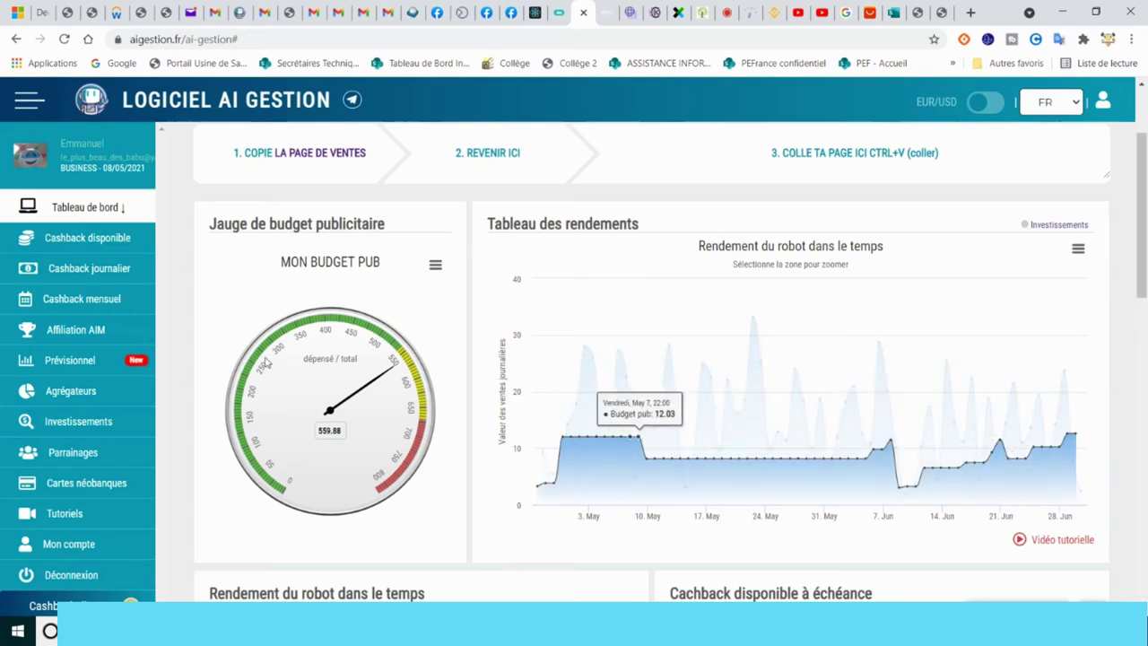
left_click(77, 361)
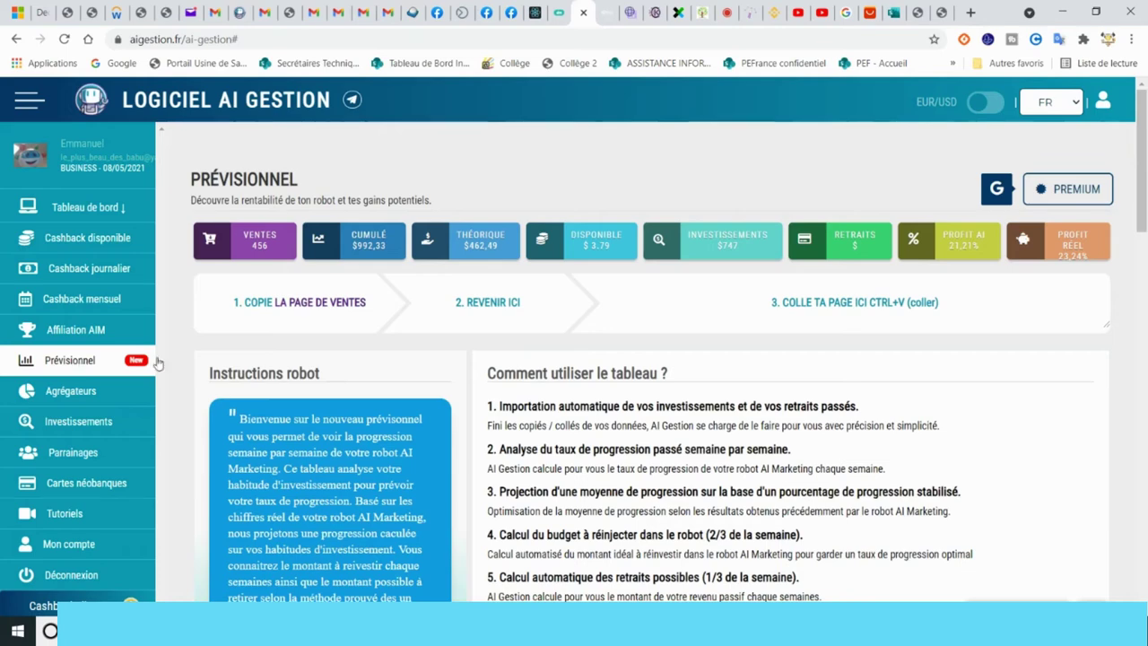
scroll(549, 338, "down", 7)
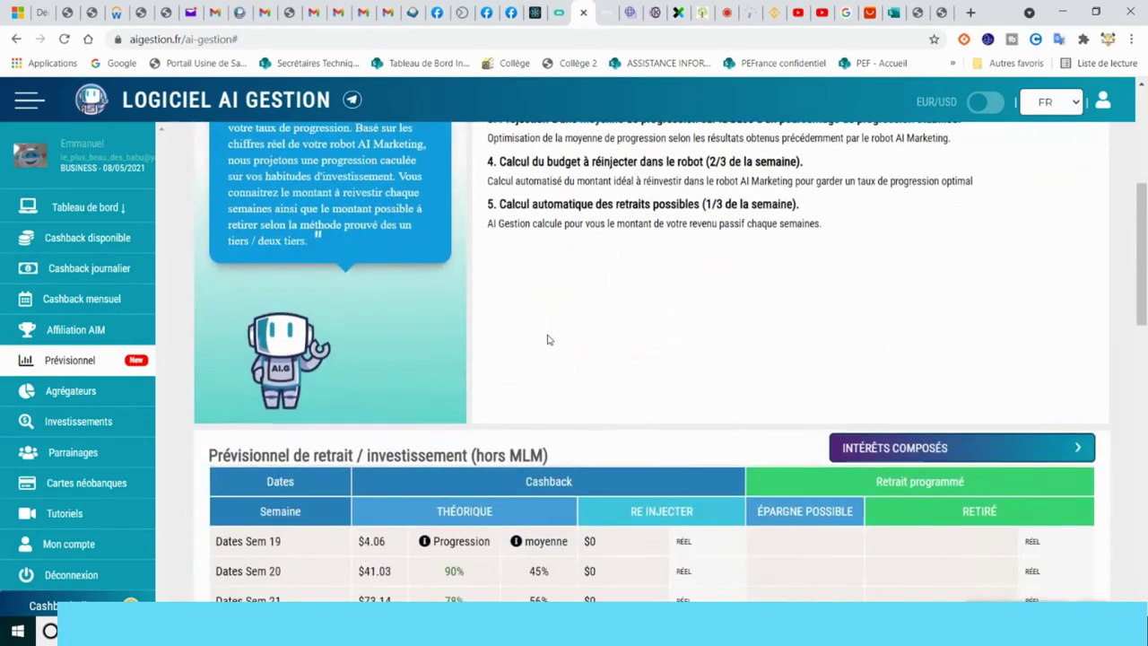
scroll(549, 339, "down", 3)
scroll(516, 337, "up", 1)
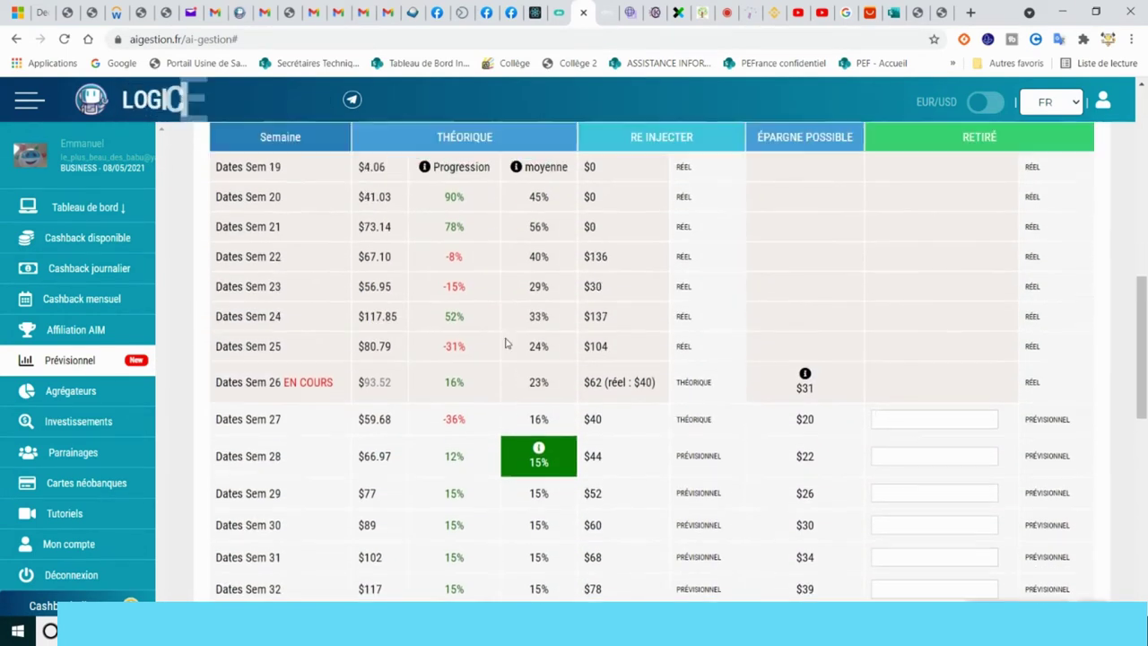
scroll(494, 340, "up", 1)
scroll(484, 335, "down", 1)
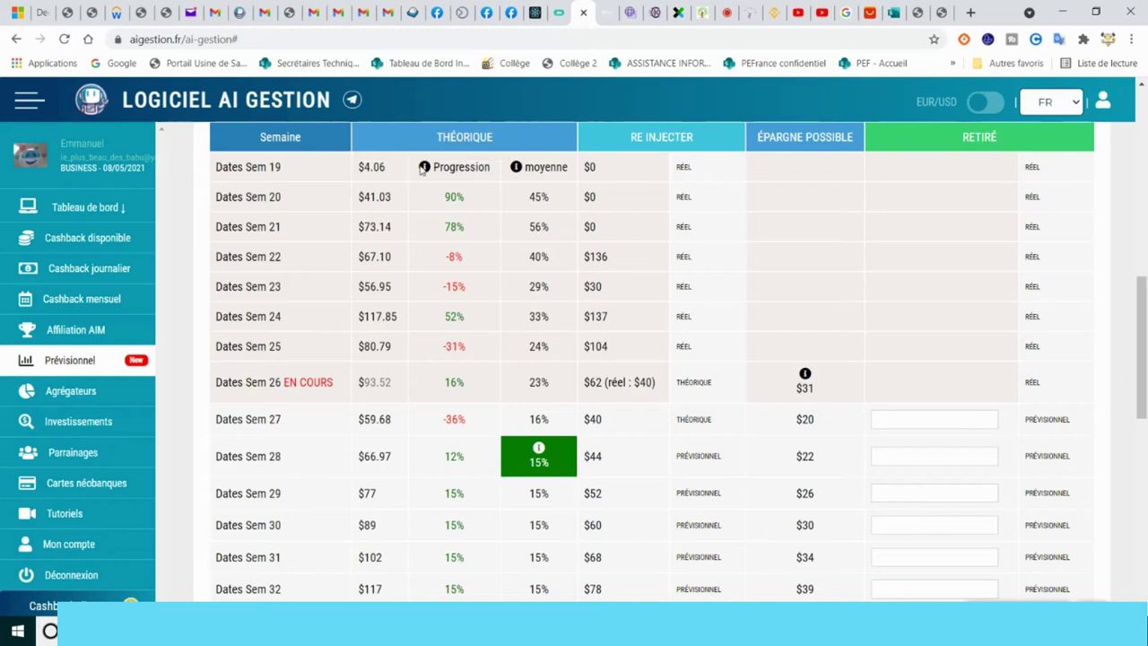
Examine the Progression and moyenne columns of the forecast table, comparing the past weeks from Sem 19 with the projected weeks through Sem 38
mouse_move(427, 171)
mouse_move(515, 170)
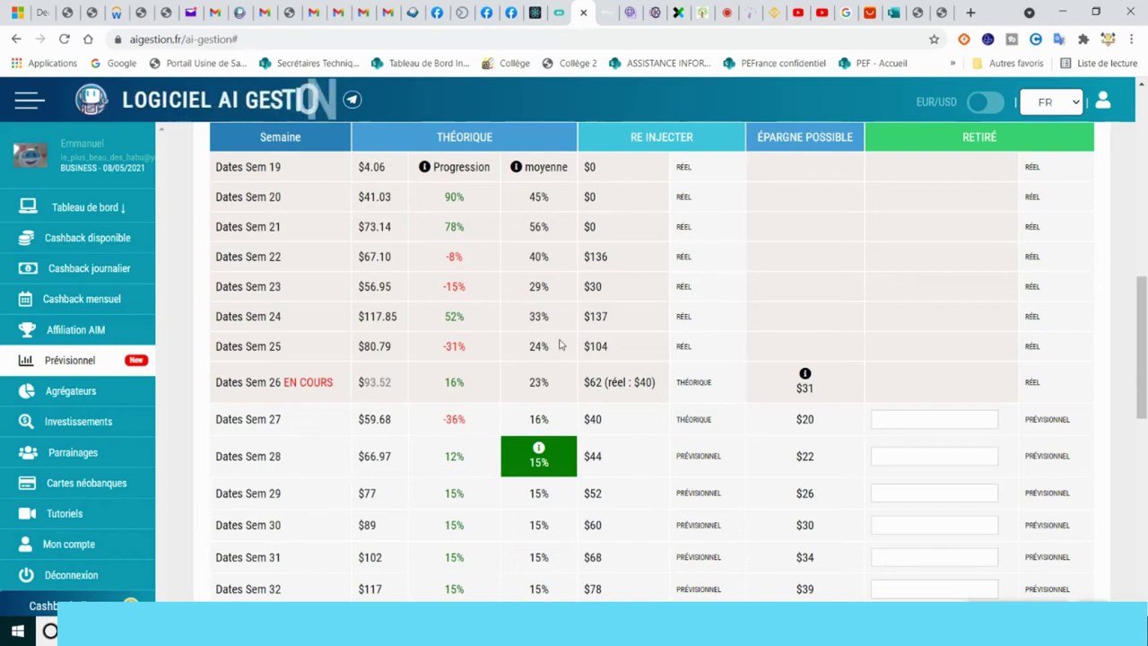
scroll(544, 385, "down", 1)
scroll(544, 386, "down", 2)
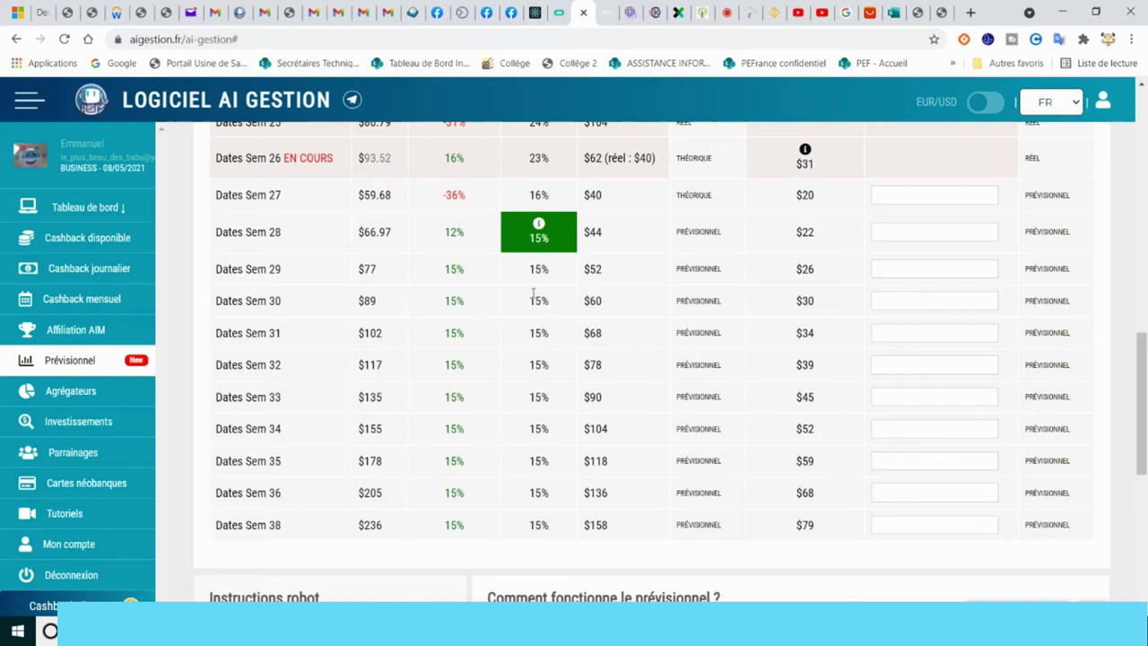
scroll(532, 272, "up", 2)
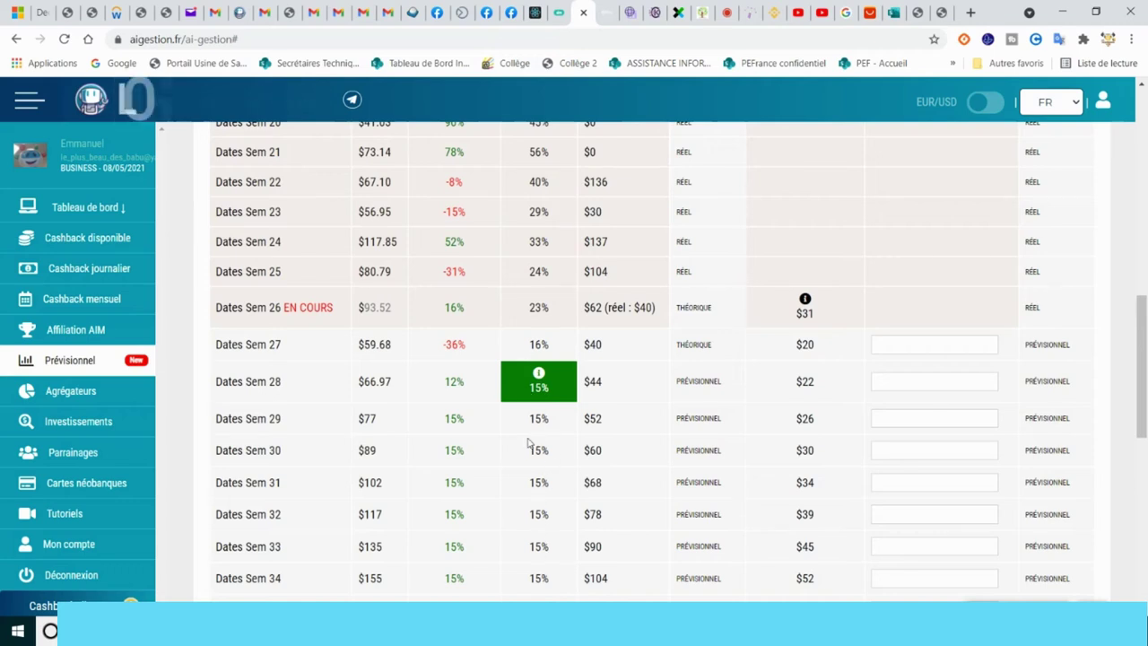
scroll(538, 449, "up", 2)
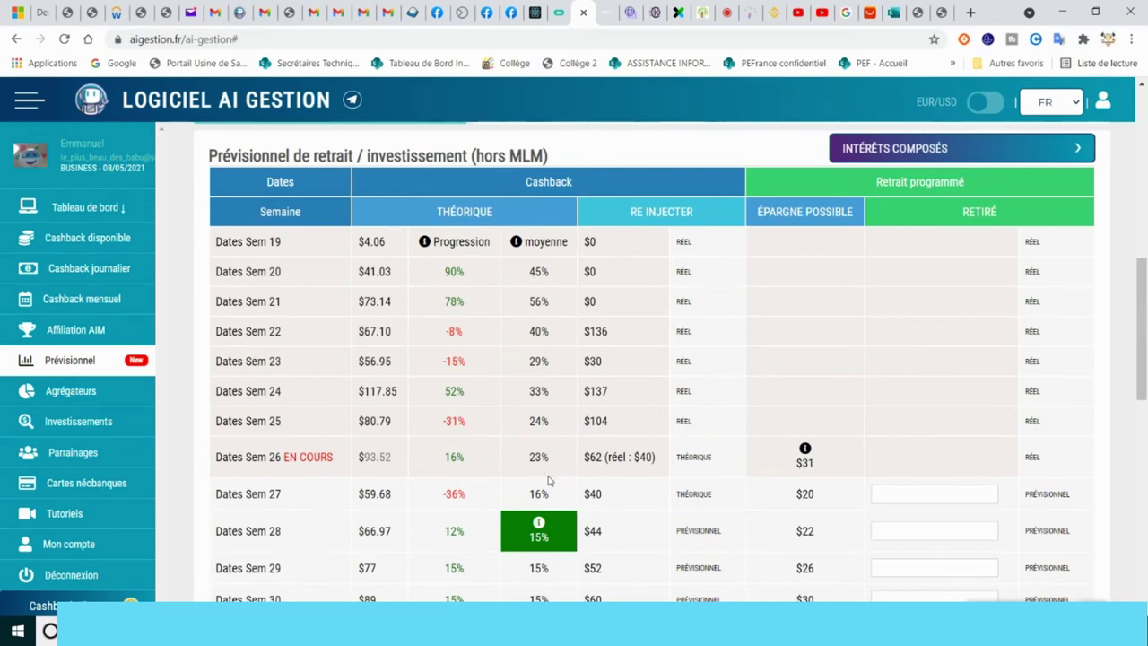
scroll(541, 467, "down", 1)
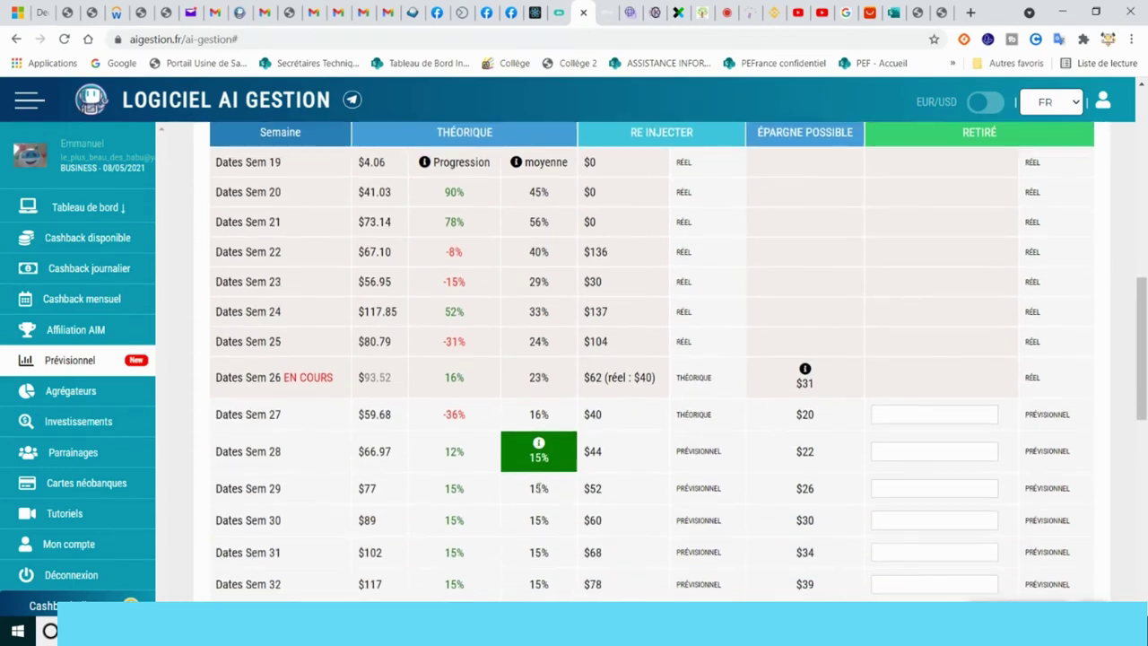
scroll(503, 475, "down", 1)
scroll(431, 462, "up", 1)
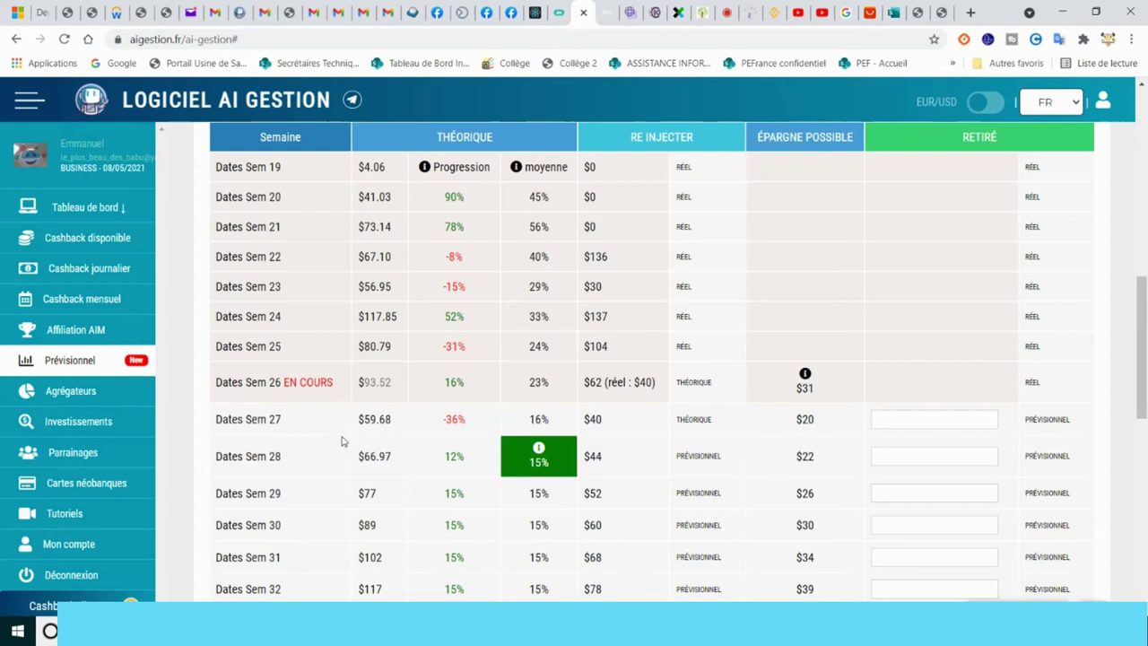